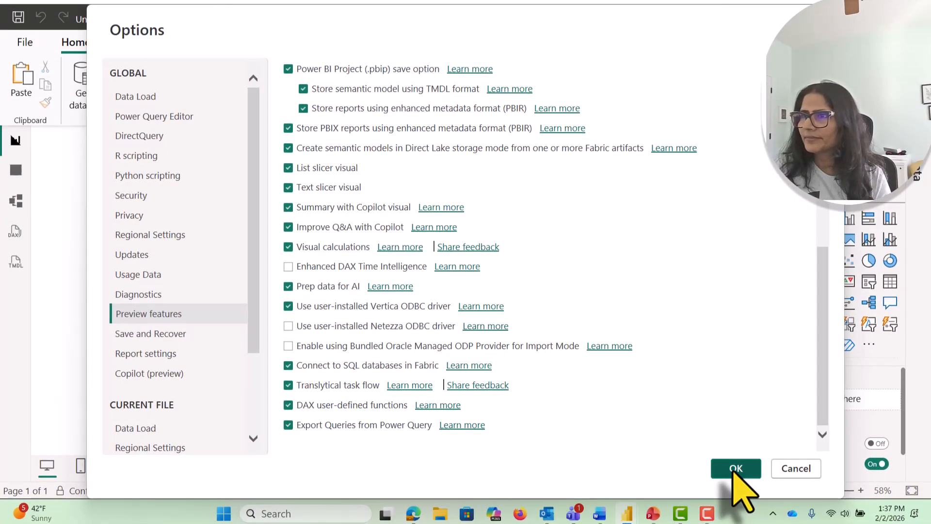
Accept the preview feature options and connect to the Fabdb SQL database from the OneLake catalog.
{"action": "left_click", "coordinate": [773, 522]}
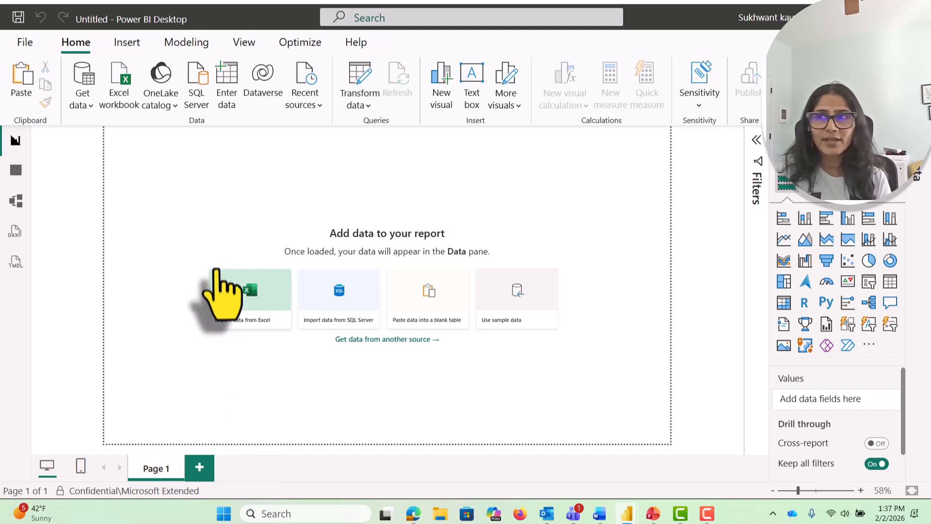
{"action": "left_click", "coordinate": [173, 104]}
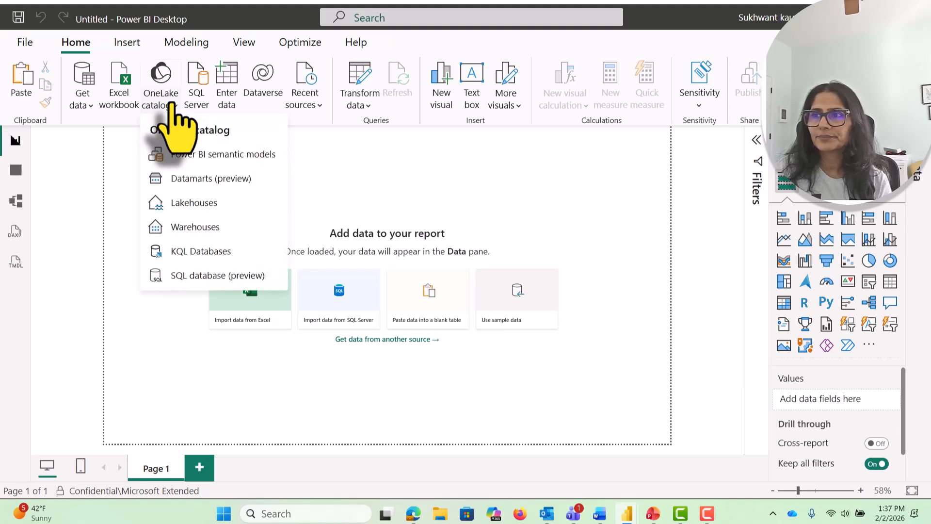
{"action": "left_click", "coordinate": [233, 274]}
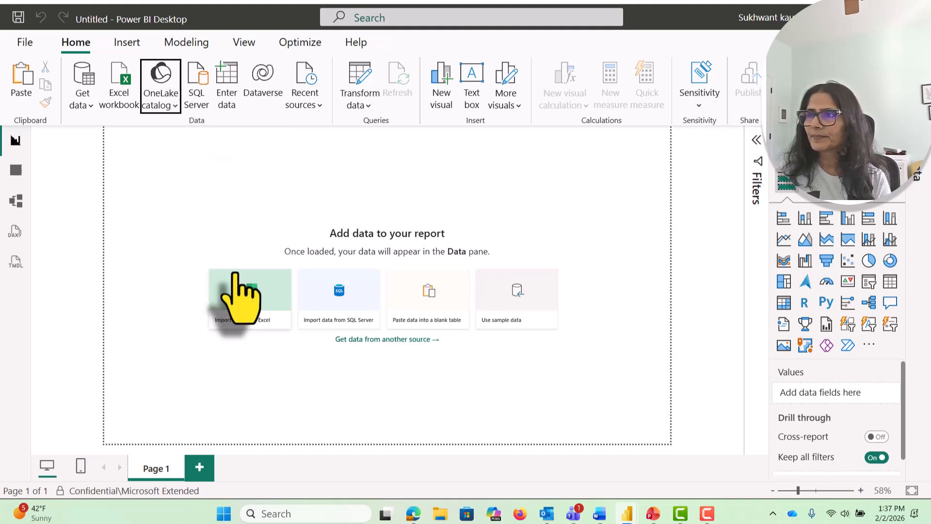
{"action": "left_click", "coordinate": [236, 275]}
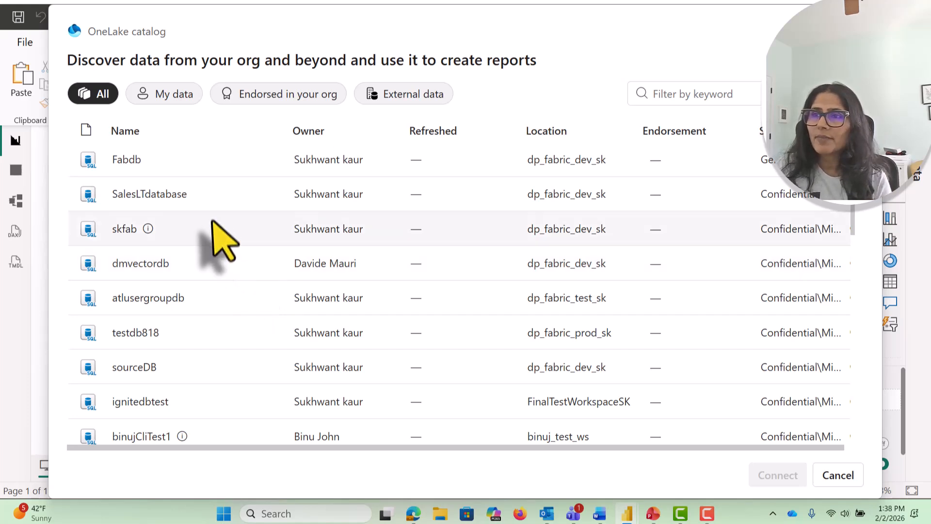
{"action": "left_click", "coordinate": [127, 162]}
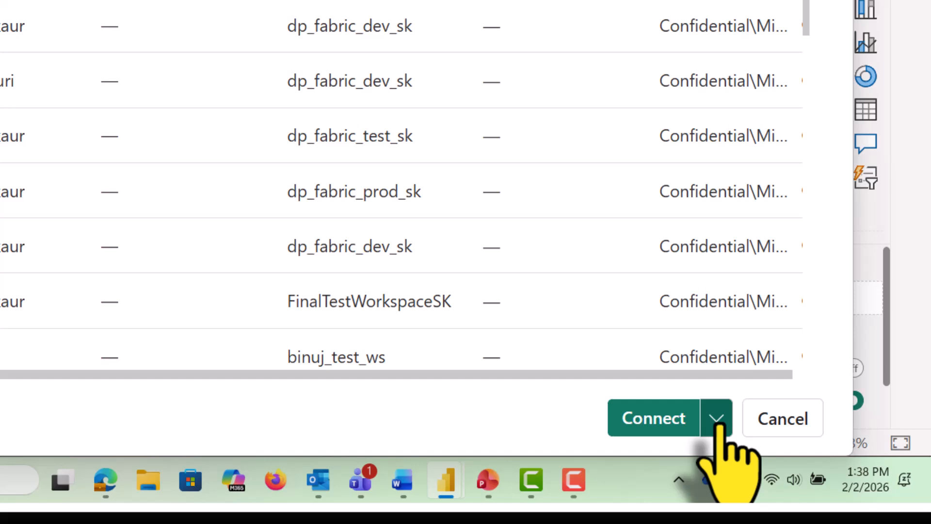
{"action": "left_click", "coordinate": [716, 423]}
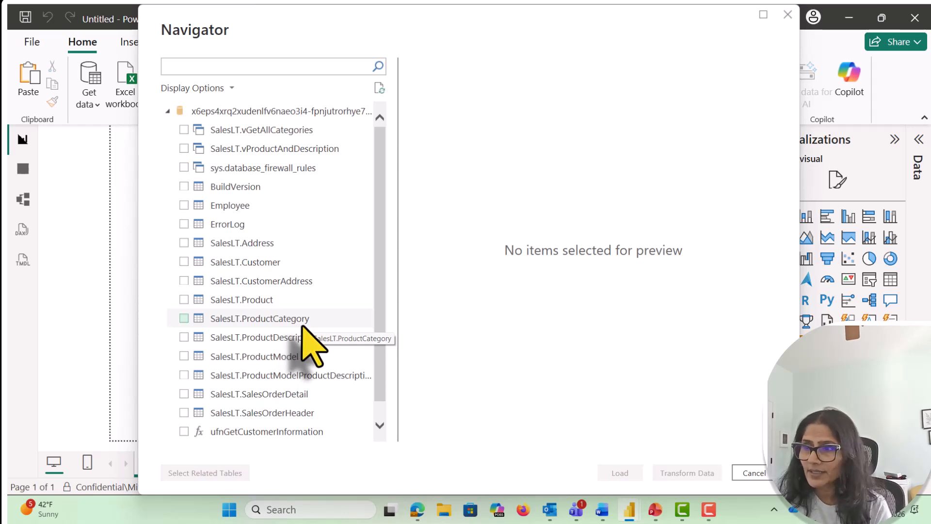
Load the SalesLT.ProductDescription, SalesLT.ProductModel and SalesLT.ProductModelProductDescription tables in DirectQuery mode.
{"action": "scroll", "coordinate": [334, 345], "scroll_direction": "down", "scroll_amount": 1}
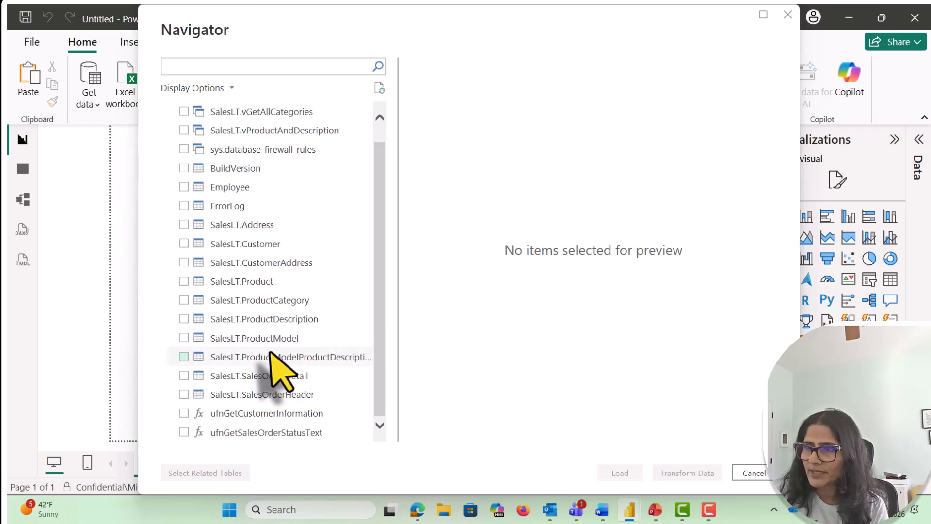
{"action": "left_click", "coordinate": [183, 320]}
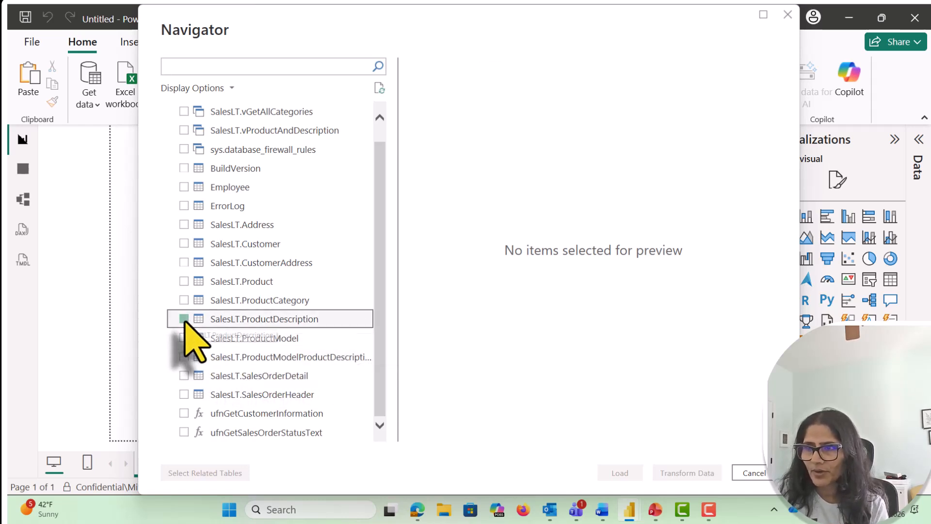
{"action": "left_click", "coordinate": [185, 343]}
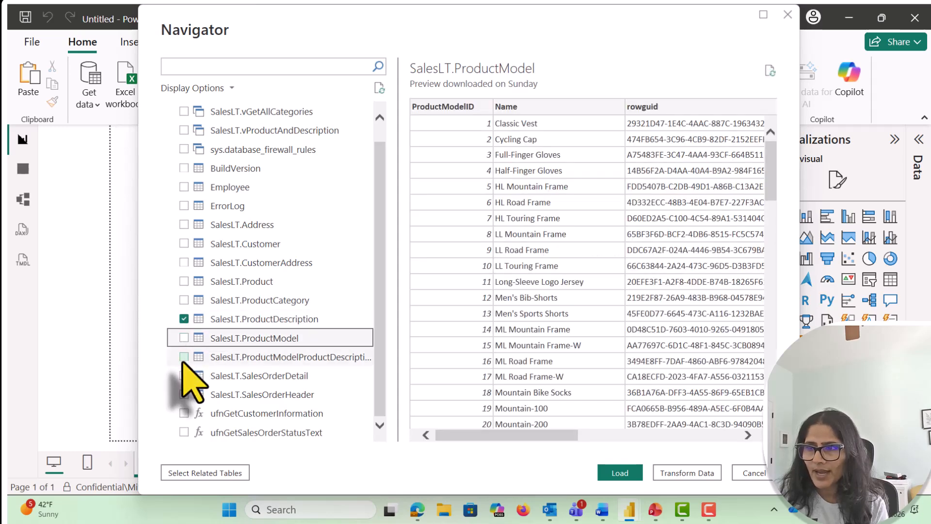
{"action": "left_click", "coordinate": [184, 357]}
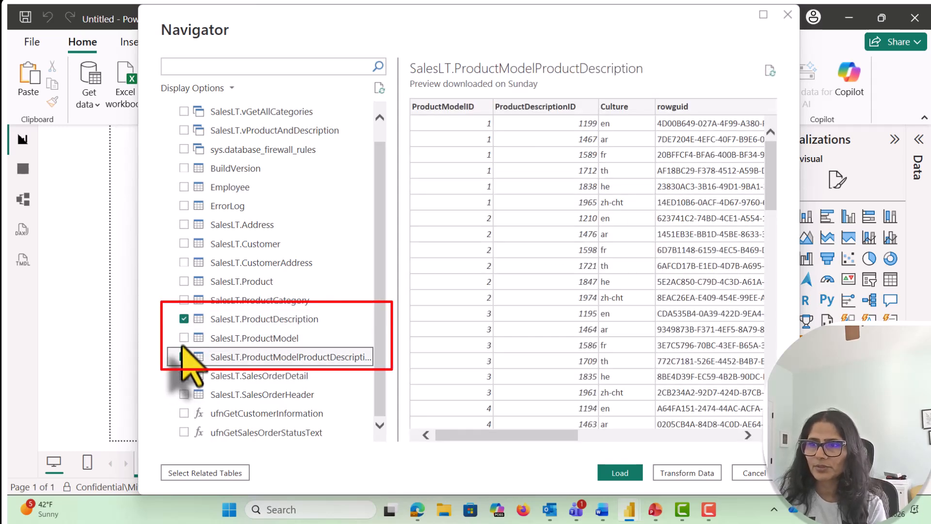
{"action": "left_click", "coordinate": [184, 338]}
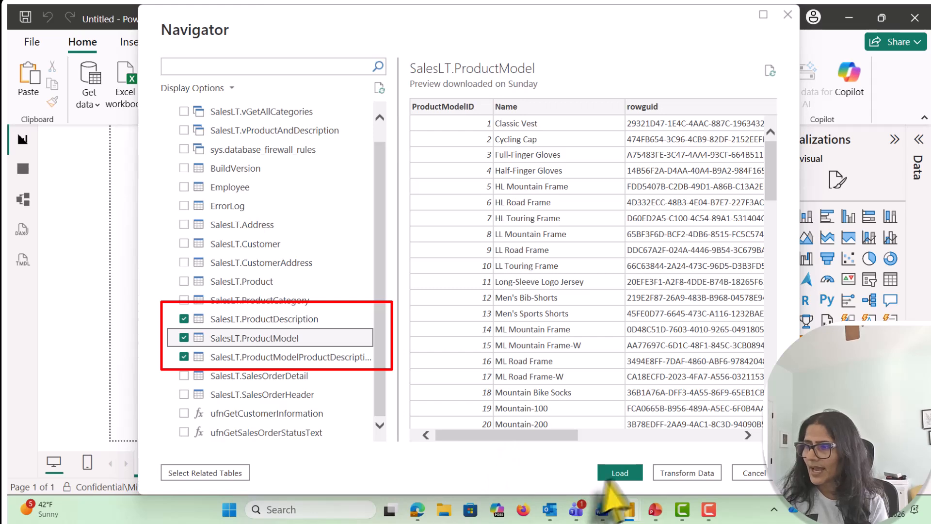
{"action": "left_click", "coordinate": [616, 474]}
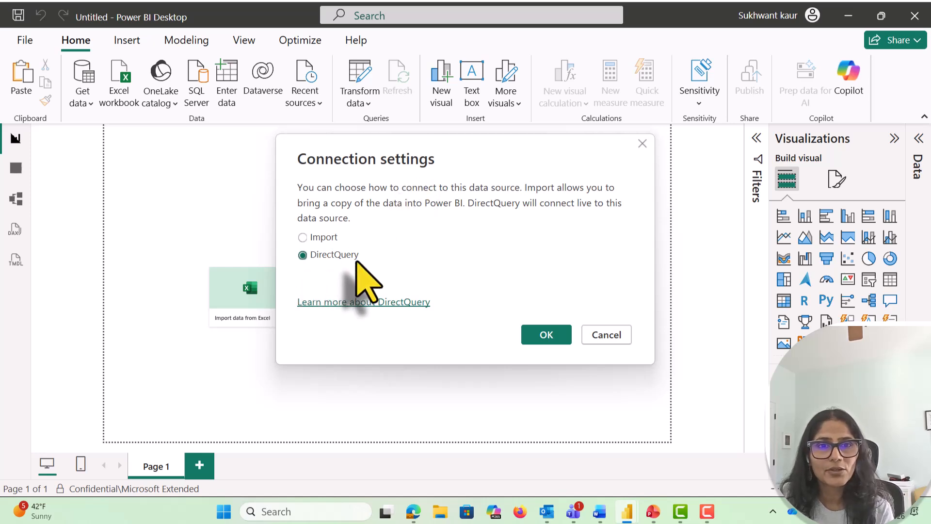
{"action": "left_click", "coordinate": [547, 335]}
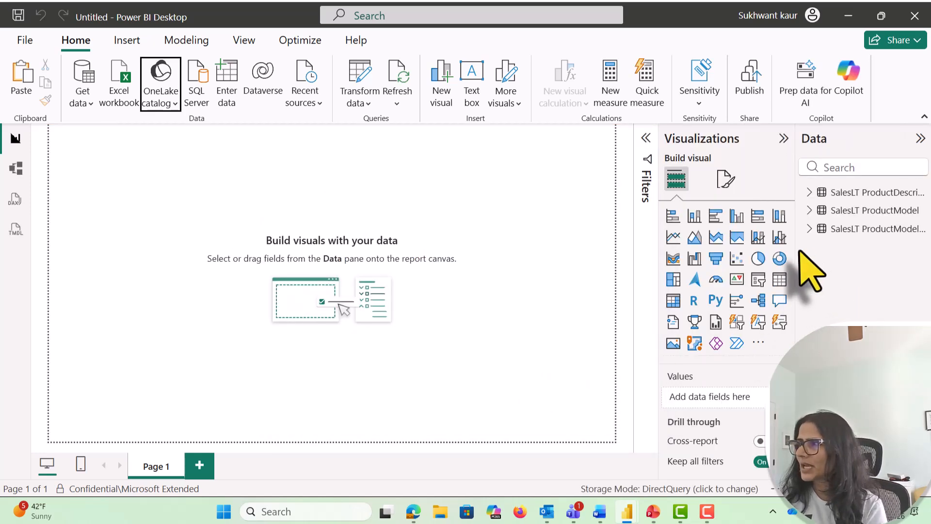
Examine the fields of the SalesLT ProductModel and SalesLT ProductDescription tables.
{"action": "left_click_drag", "start_coordinate": [796, 250], "coordinate": [783, 251]}
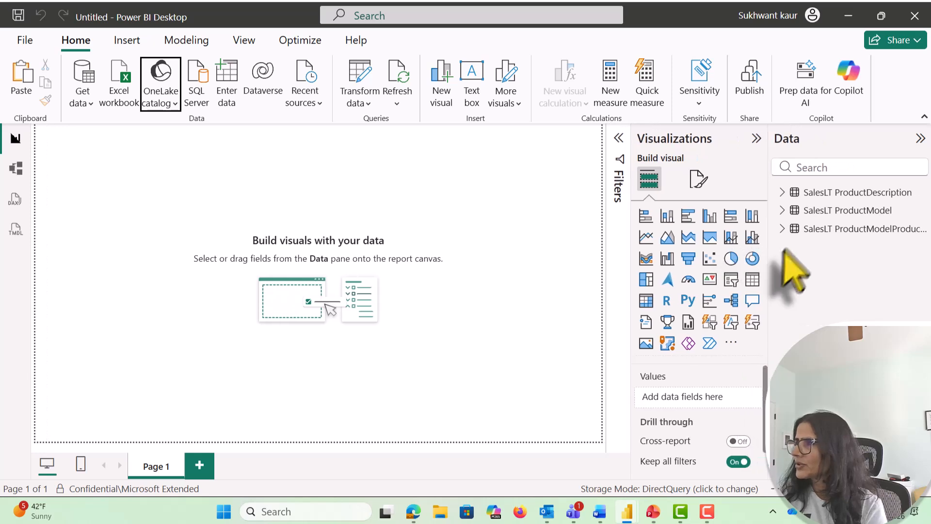
{"action": "left_click", "coordinate": [783, 210]}
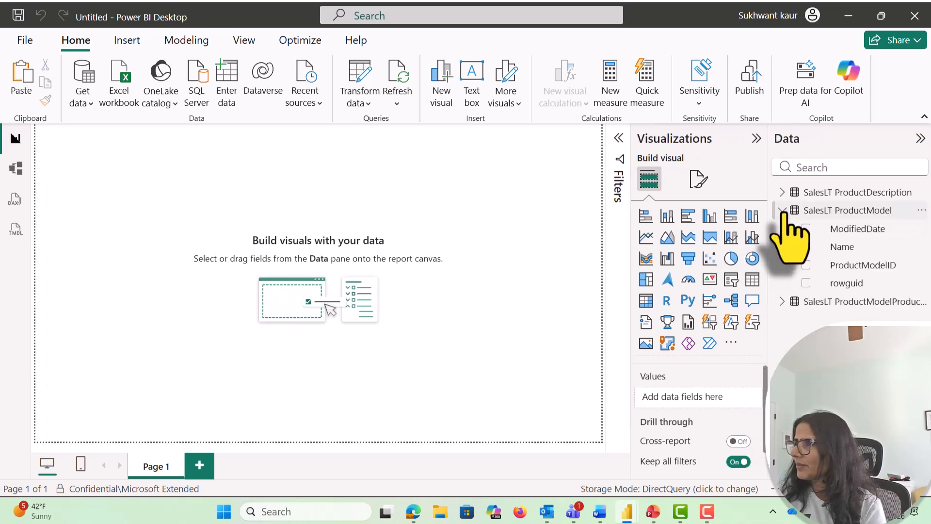
{"action": "left_click", "coordinate": [843, 246]}
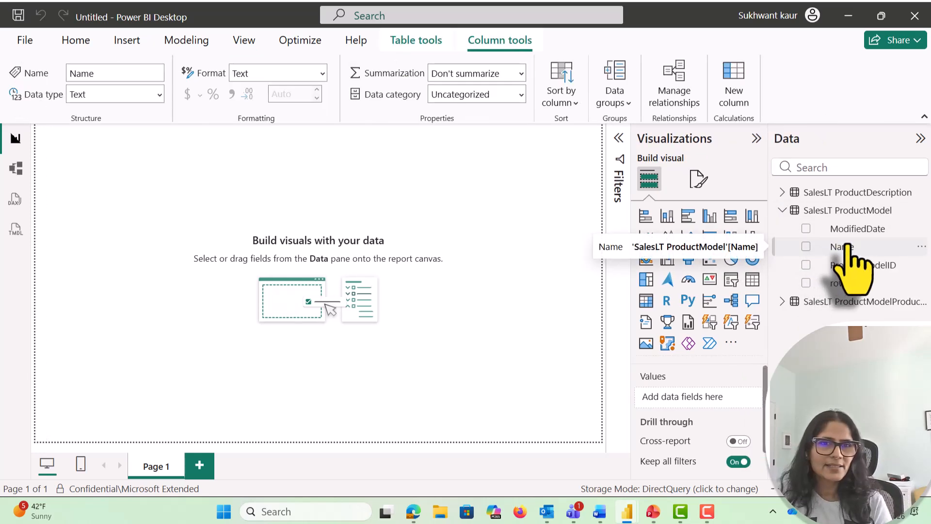
{"action": "left_click", "coordinate": [782, 192]}
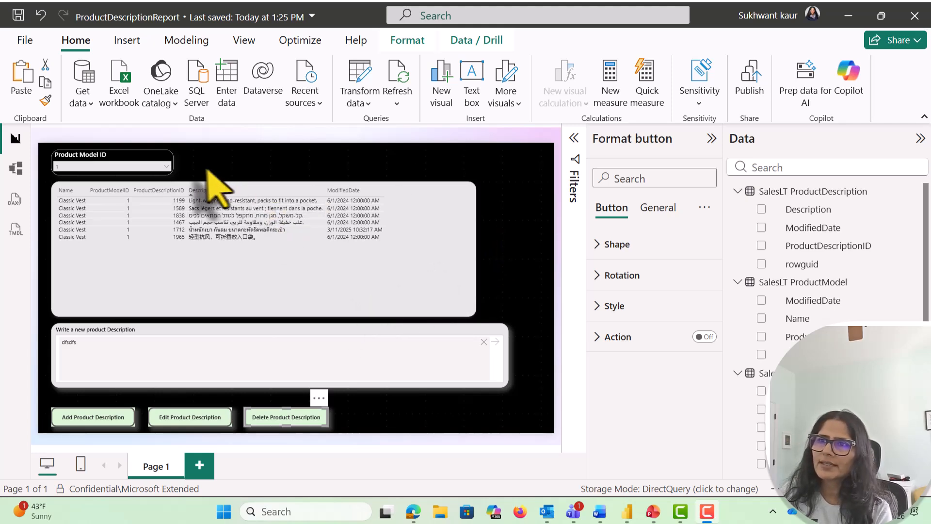
Examine the Product Model ID slicer, the product description table and the title settings of the text slicer in ProductDescriptionReport.
{"action": "left_click", "coordinate": [157, 162]}
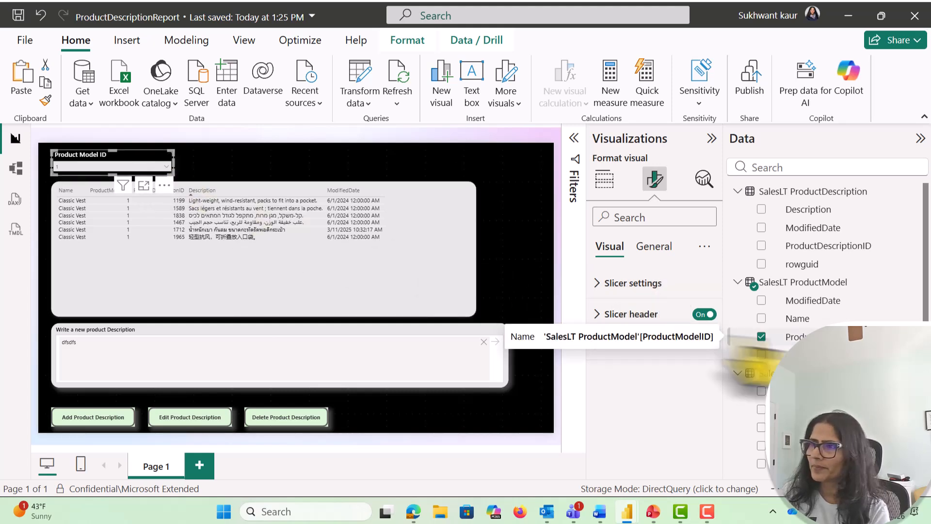
{"action": "left_click", "coordinate": [441, 224]}
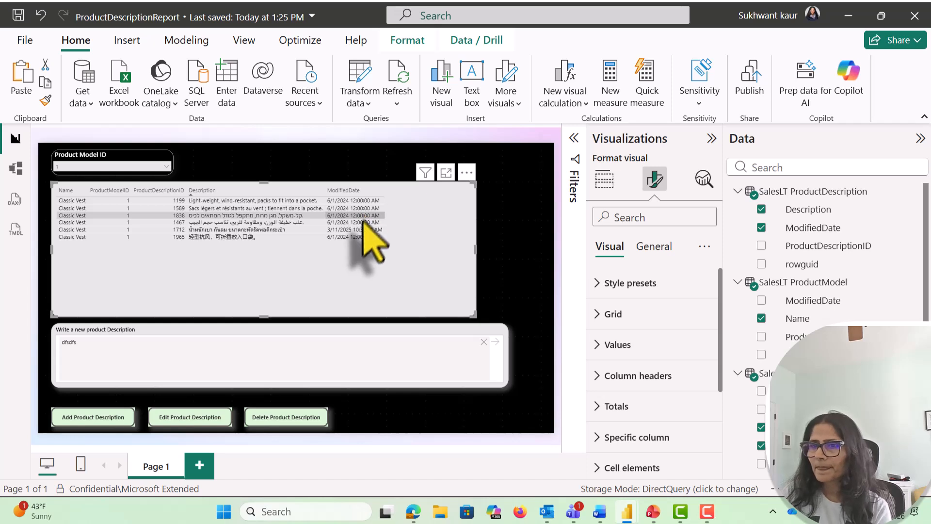
{"action": "left_click", "coordinate": [344, 335]}
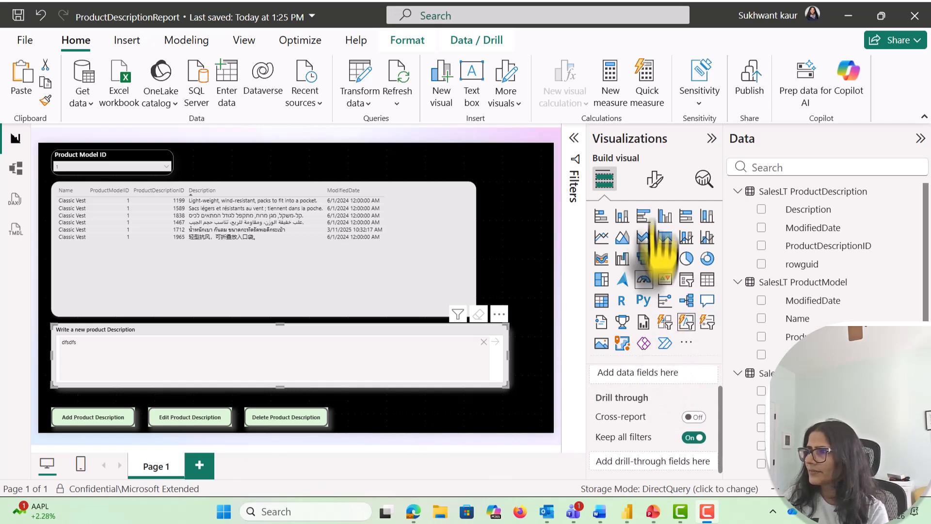
{"action": "left_click", "coordinate": [655, 180]}
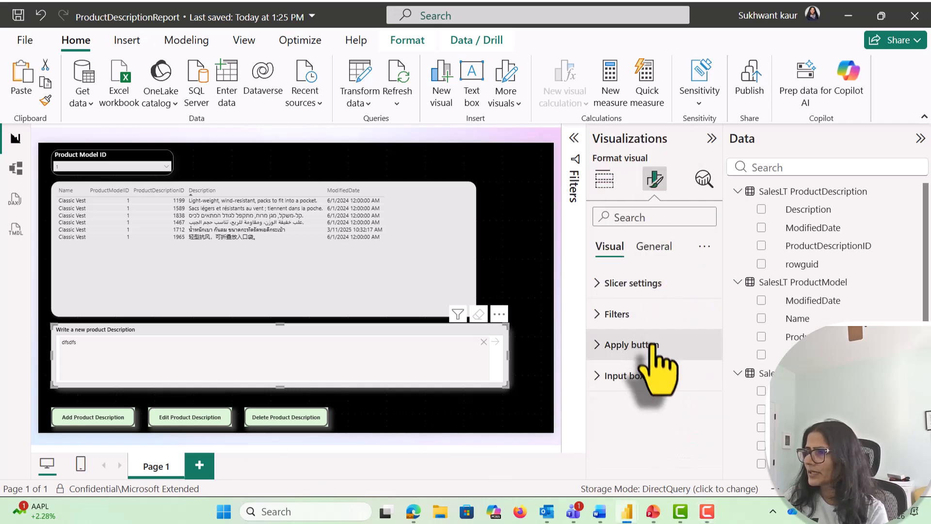
{"action": "left_click", "coordinate": [653, 246]}
{"action": "left_click", "coordinate": [599, 315]}
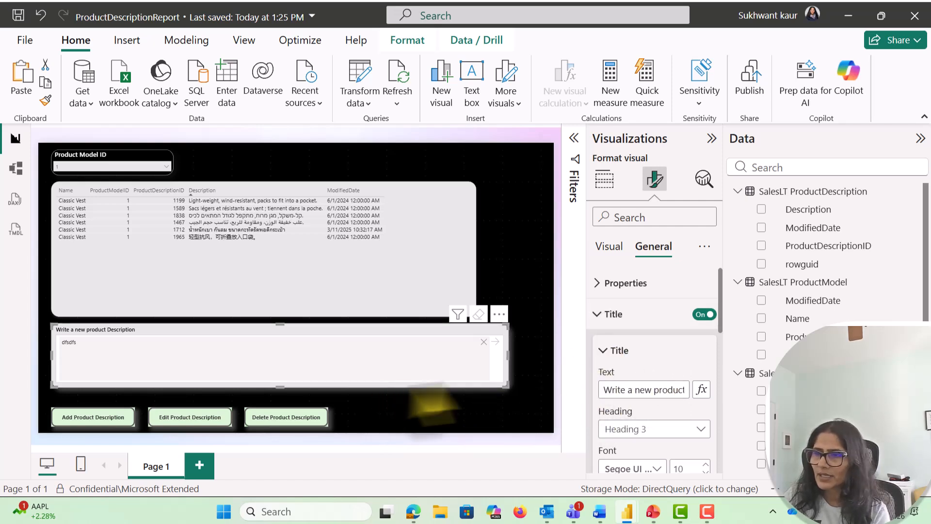
Turn on the action for the Add Product Description button and set its type to Data function.
{"action": "left_click", "coordinate": [97, 418]}
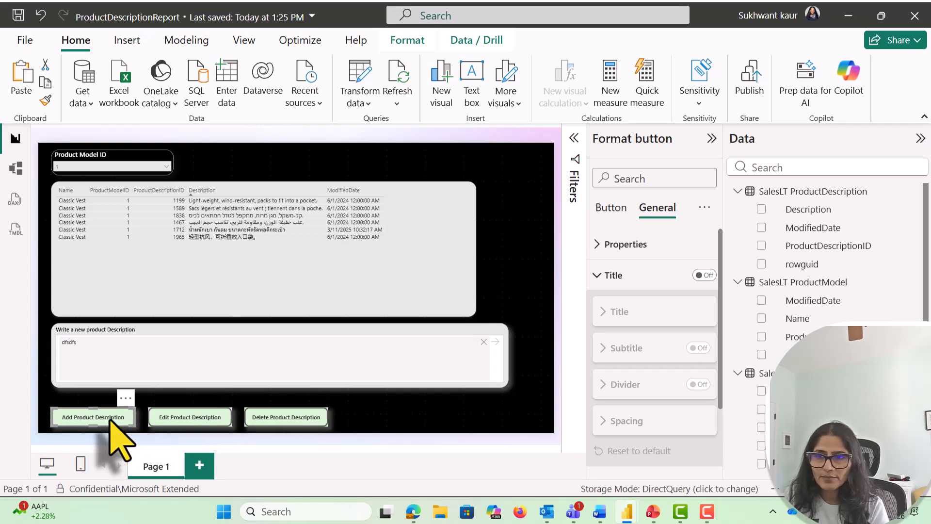
{"action": "left_click", "coordinate": [609, 275]}
{"action": "left_click", "coordinate": [612, 207]}
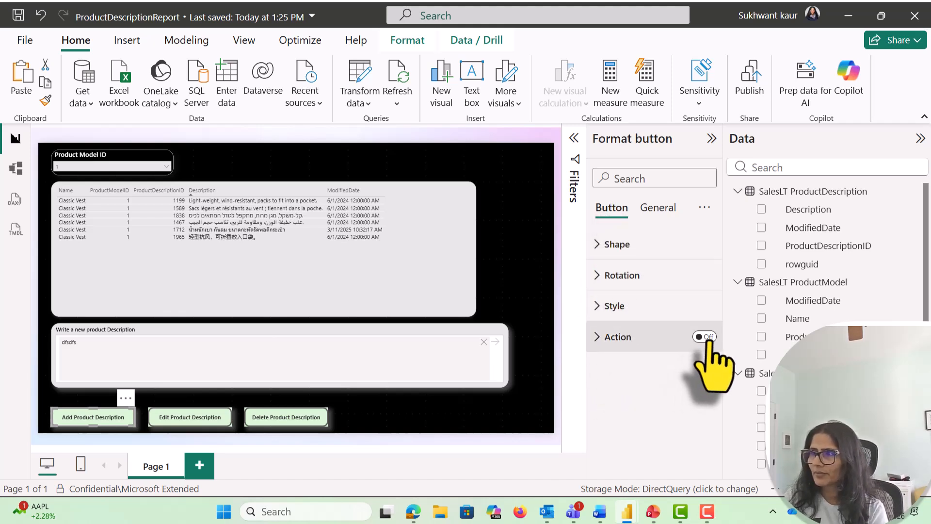
{"action": "left_click", "coordinate": [601, 340]}
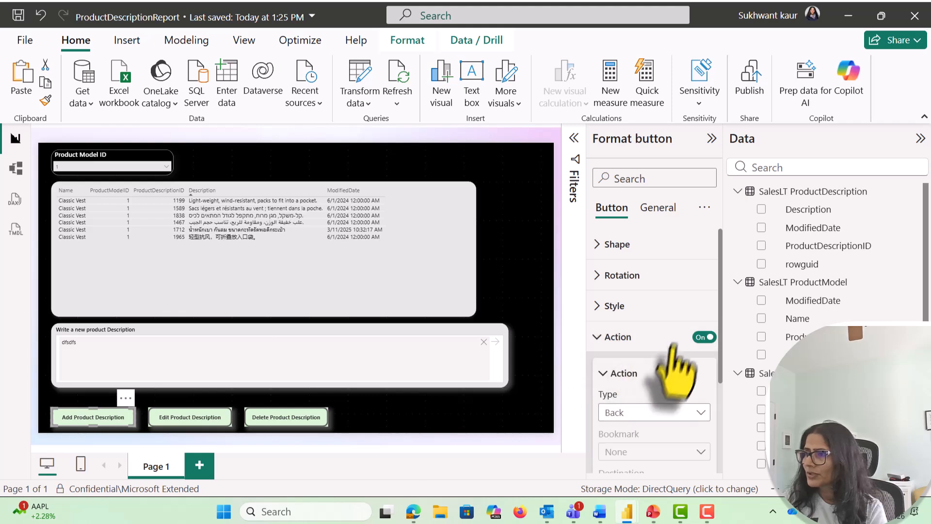
{"action": "left_click", "coordinate": [699, 274]}
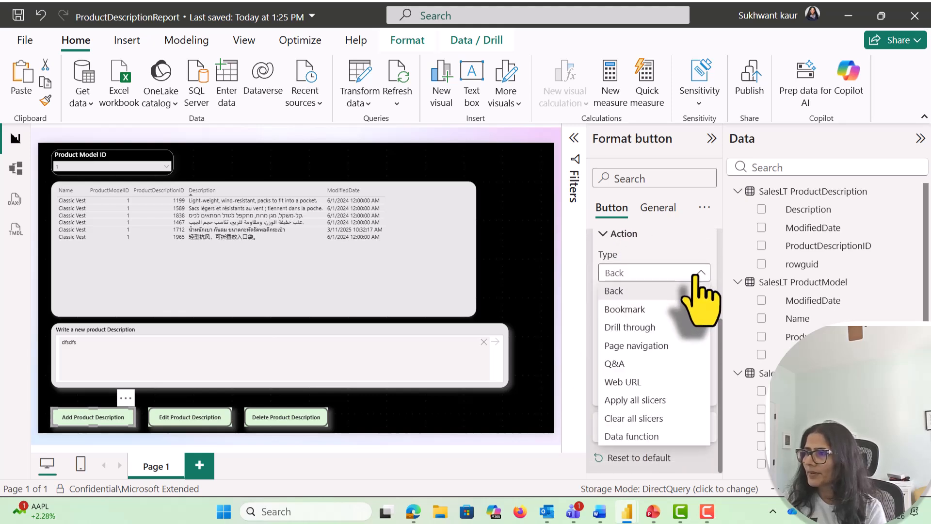
{"action": "left_click", "coordinate": [636, 437]}
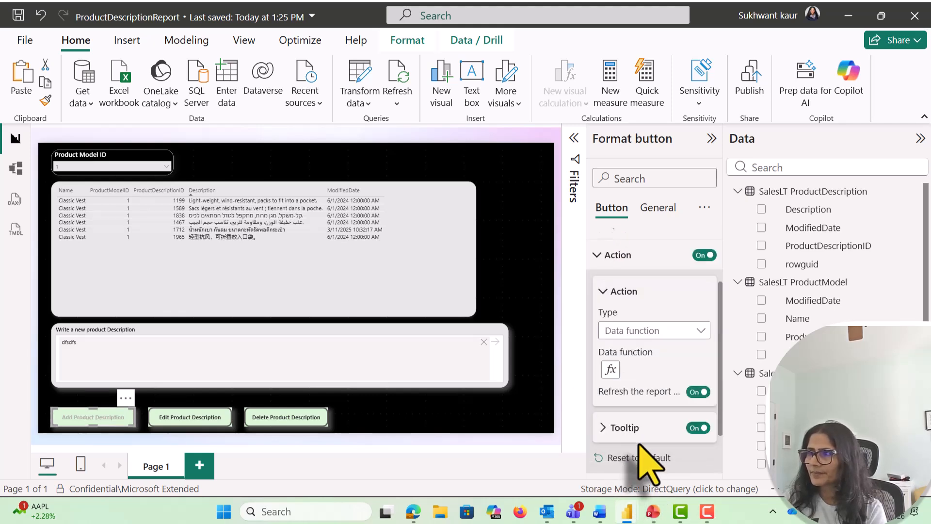
Assign the write_one_to_sql_db function from FabDBSalesLTWriteBack and map its productDescription parameter to the "Write a new product Description" slicer.
{"action": "left_click", "coordinate": [612, 370]}
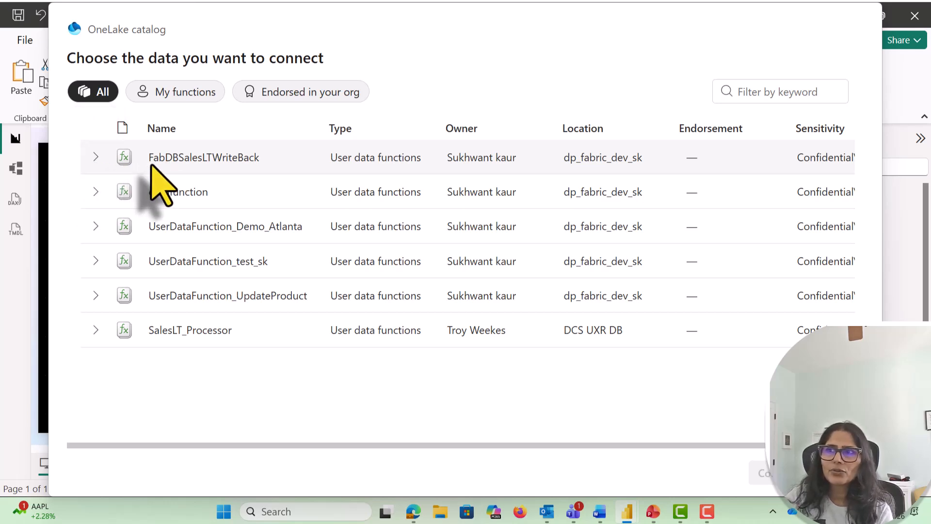
{"action": "left_click", "coordinate": [94, 157]}
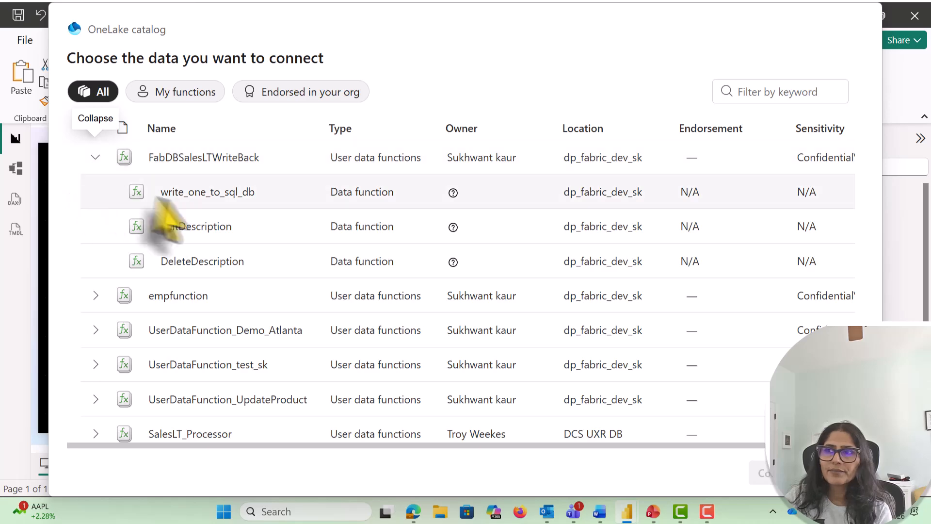
{"action": "left_click", "coordinate": [217, 192]}
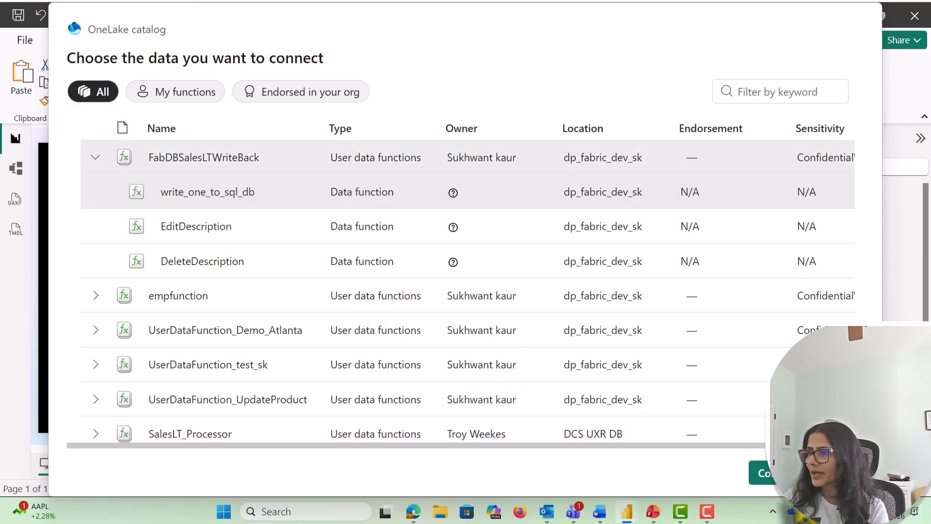
{"action": "left_click", "coordinate": [769, 476]}
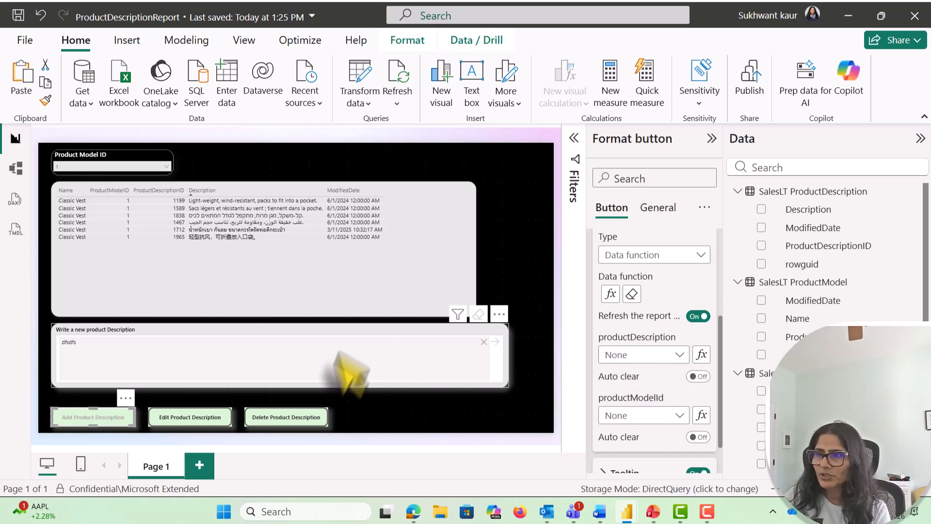
{"action": "left_click", "coordinate": [678, 356]}
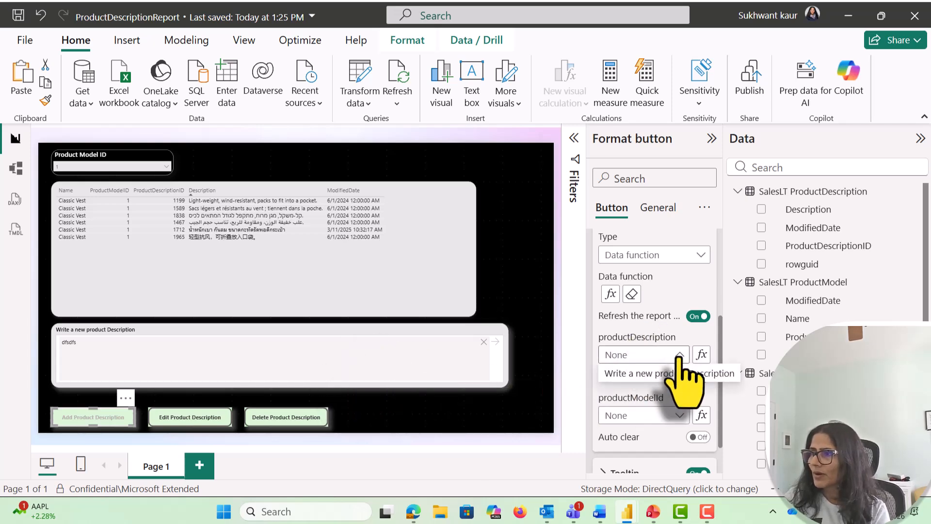
{"action": "left_click", "coordinate": [659, 374]}
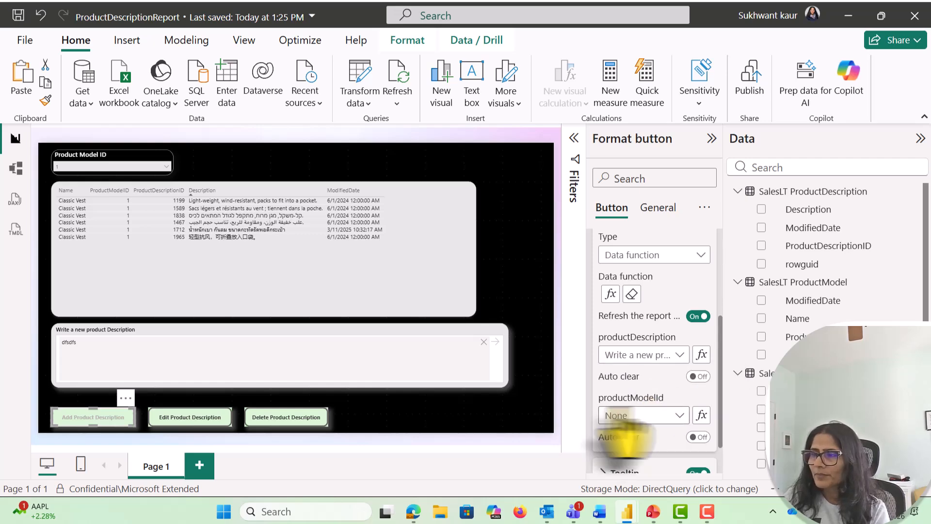
Map the Add Product Description button's productModelId parameter to the maximum of ProductModelID from the SalesLT ProductModel table.
{"action": "left_click", "coordinate": [701, 415]}
{"action": "left_click", "coordinate": [327, 162]}
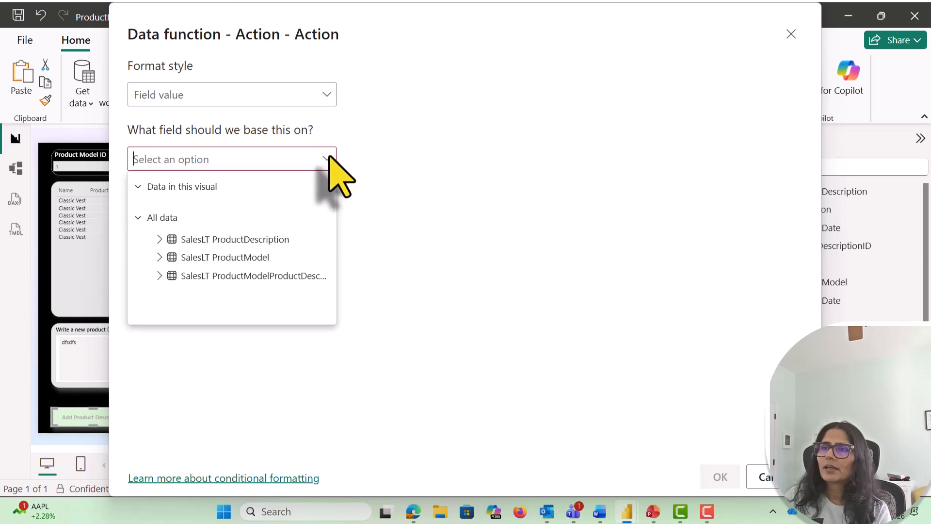
{"action": "left_click", "coordinate": [160, 257]}
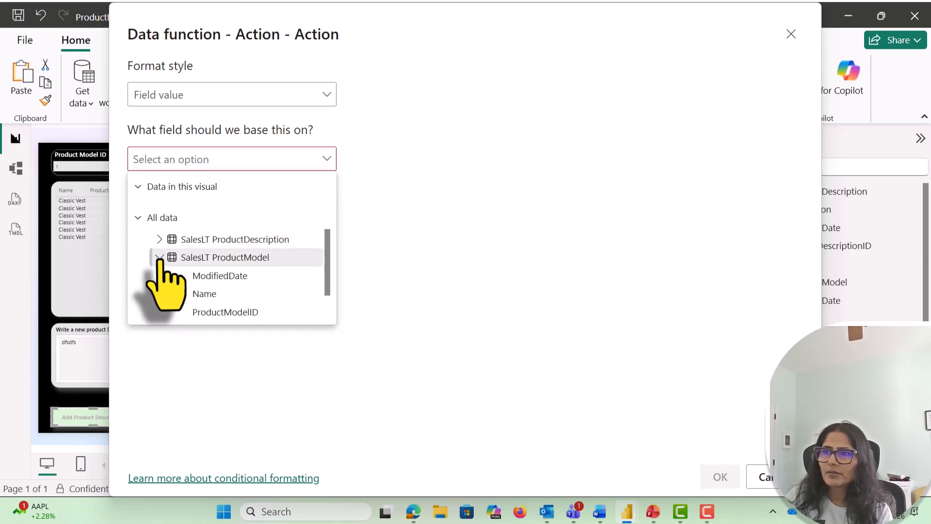
{"action": "left_click", "coordinate": [226, 312]}
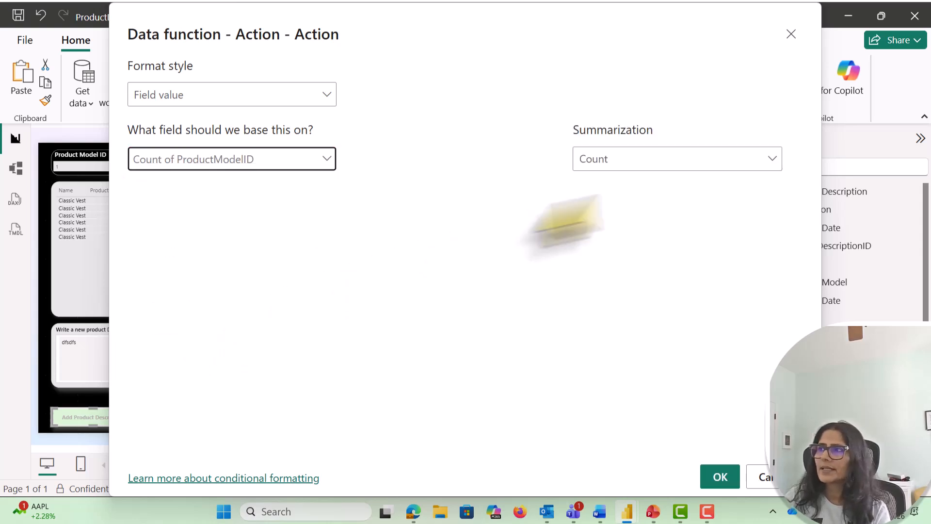
{"action": "left_click", "coordinate": [773, 160]}
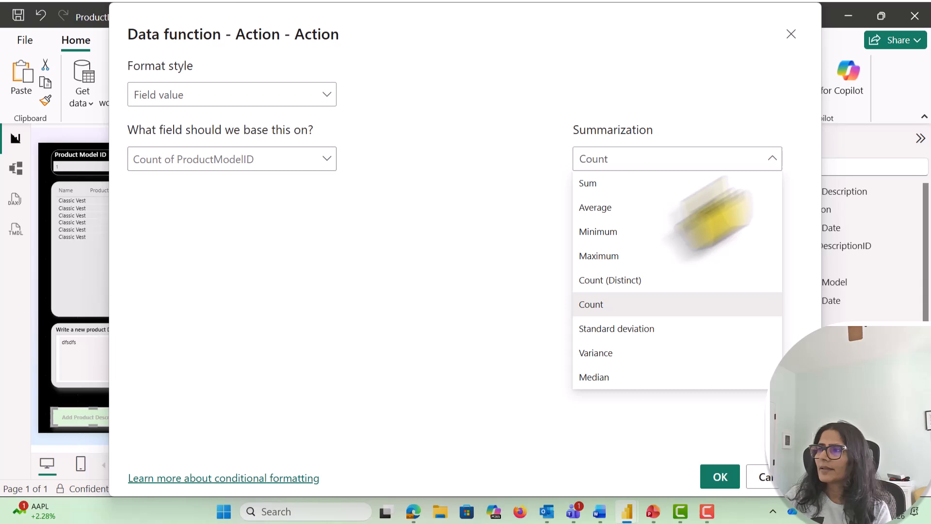
{"action": "left_click", "coordinate": [611, 257]}
{"action": "left_click", "coordinate": [720, 477]}
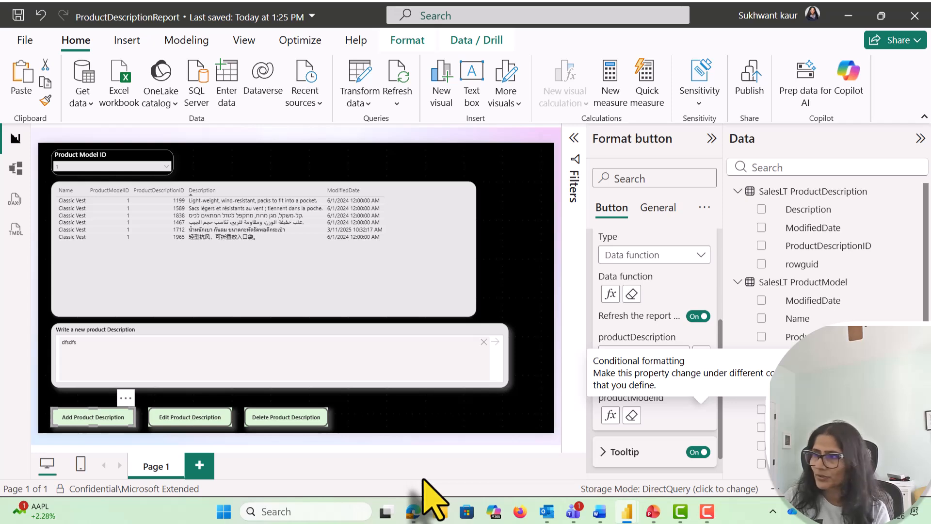
Turn on the action for the Edit Product Description button and set its type to Data function.
{"action": "left_click", "coordinate": [192, 426]}
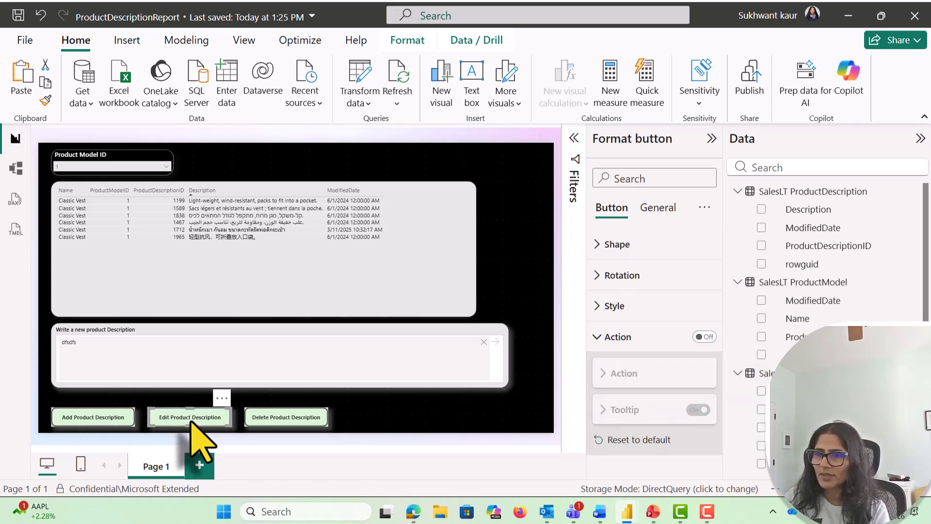
{"action": "left_click", "coordinate": [704, 336]}
{"action": "left_click", "coordinate": [606, 374]}
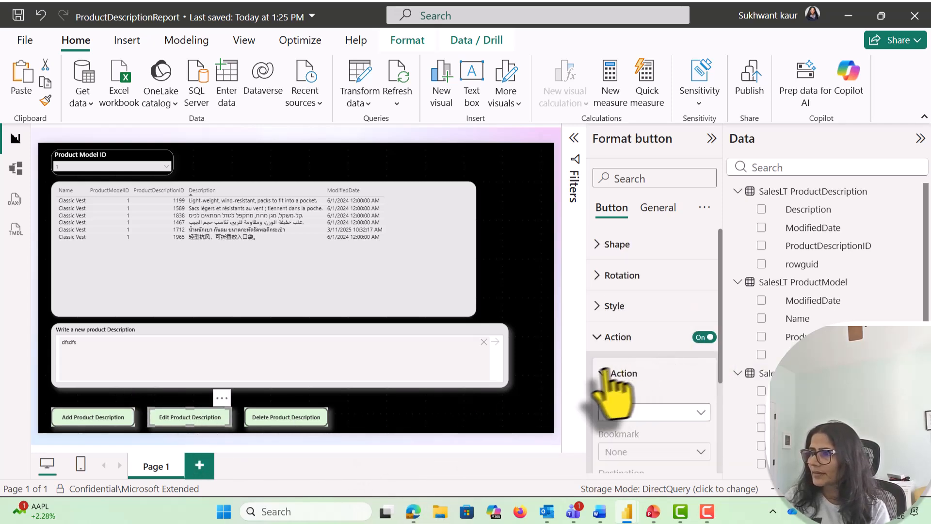
{"action": "left_click", "coordinate": [695, 412]}
{"action": "left_click", "coordinate": [653, 397]}
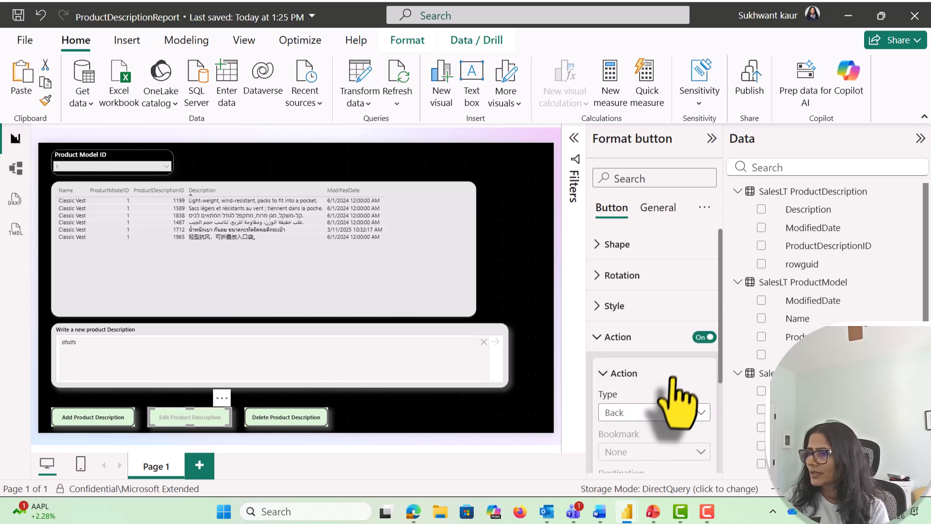
Assign the EditDescription function from FabDBSalesLTWriteBack to the Edit Product Description button.
{"action": "scroll", "coordinate": [675, 374], "scroll_direction": "down", "scroll_amount": 1}
{"action": "left_click", "coordinate": [612, 376]}
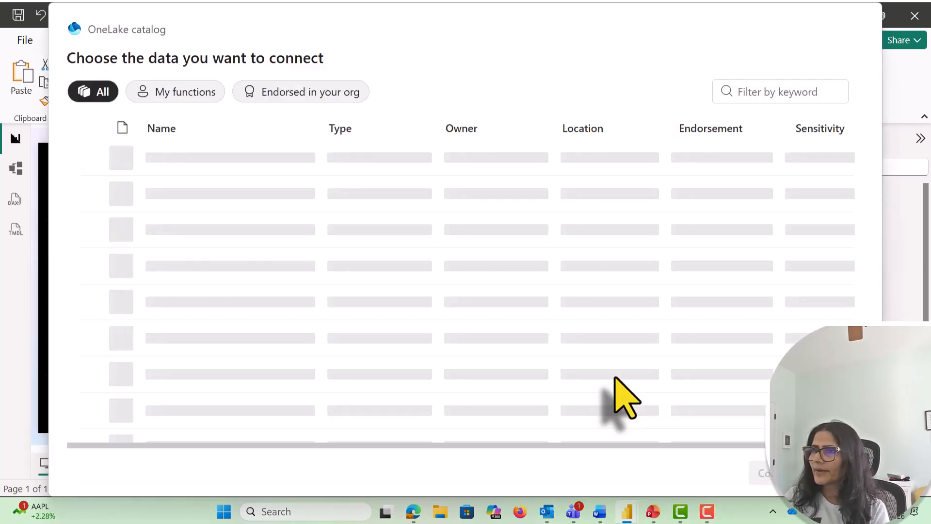
{"action": "left_click", "coordinate": [95, 158]}
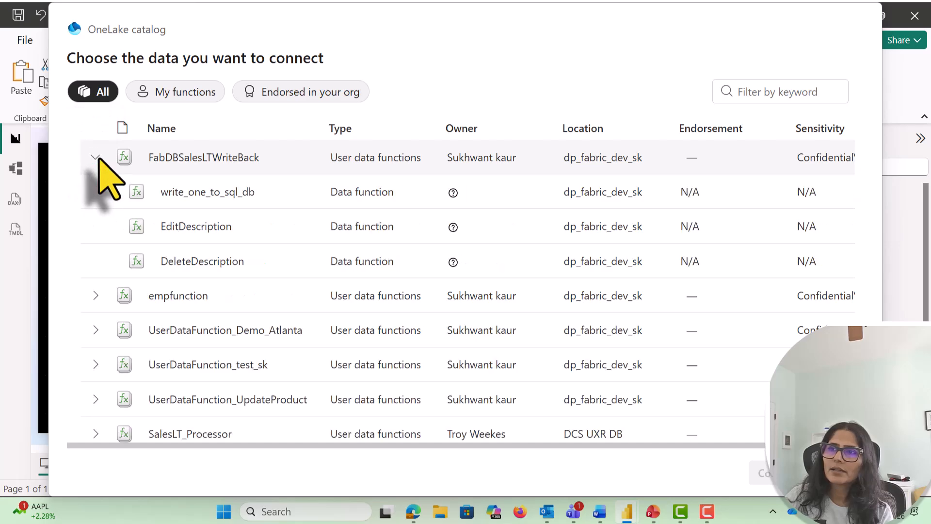
{"action": "left_click", "coordinate": [205, 228]}
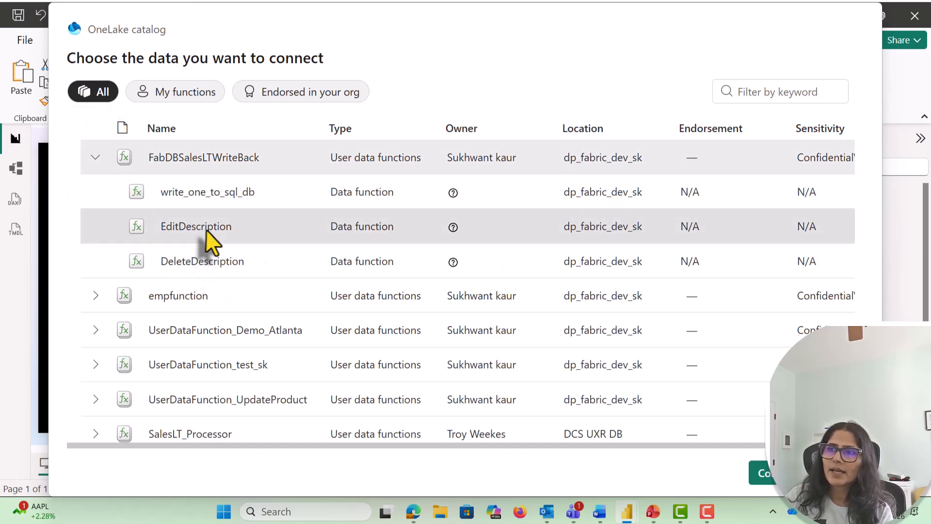
{"action": "left_click", "coordinate": [765, 473]}
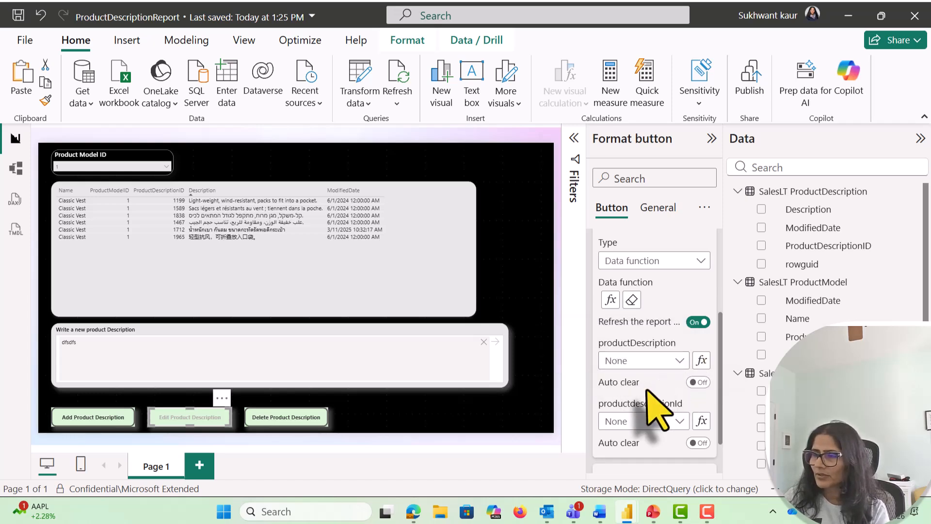
Map the Edit Product Description button's productdescriptionId parameter to the maximum of ProductDescriptionID from the SalesLT ProductDescription table.
{"action": "left_click", "coordinate": [702, 421]}
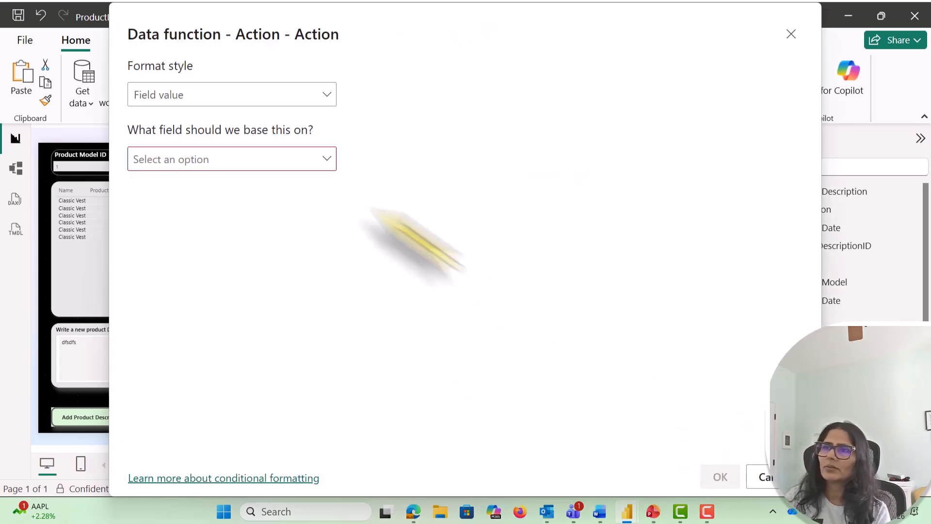
{"action": "left_click", "coordinate": [324, 161]}
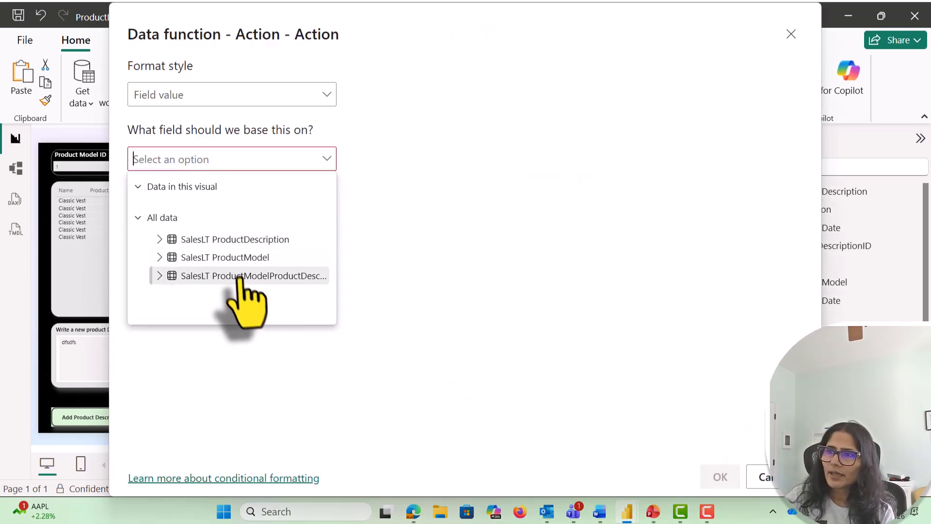
{"action": "left_click", "coordinate": [224, 245]}
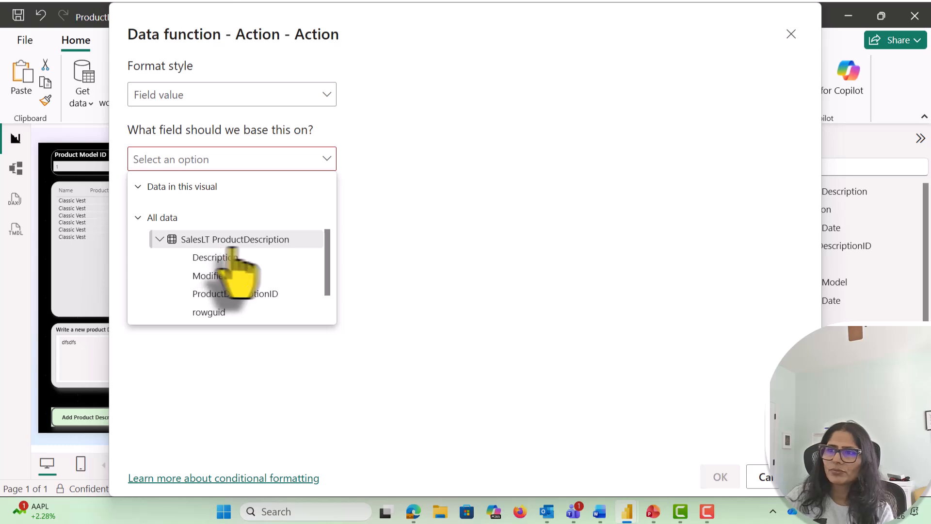
{"action": "left_click", "coordinate": [241, 294]}
{"action": "left_click", "coordinate": [628, 163]}
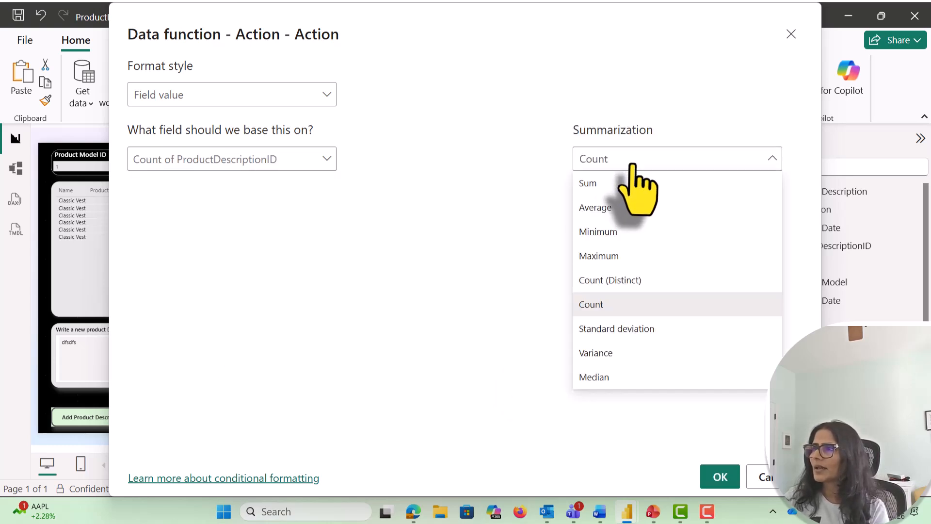
{"action": "left_click", "coordinate": [614, 257]}
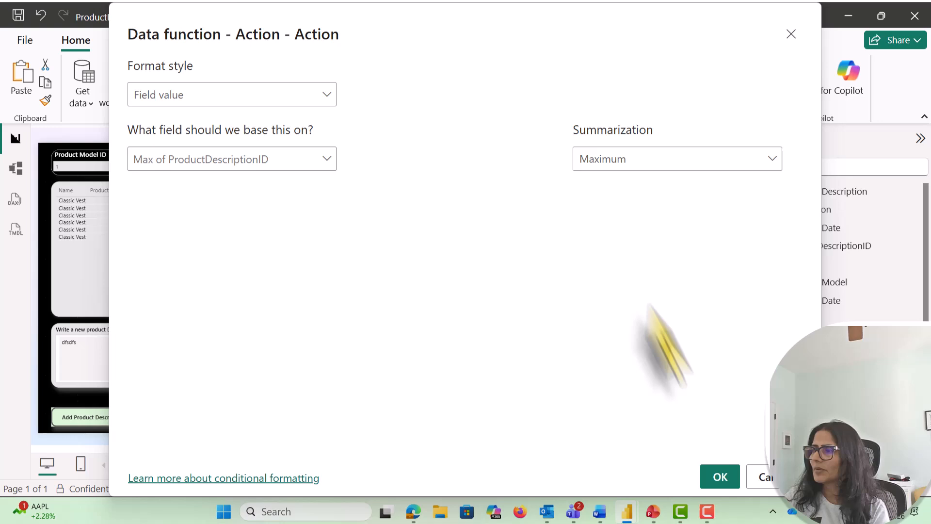
{"action": "left_click", "coordinate": [720, 477]}
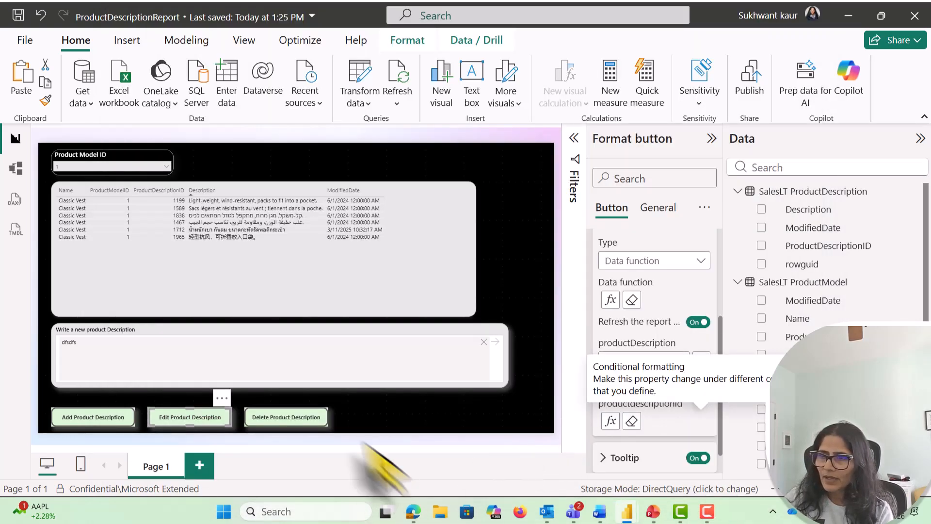
Turn on the action for the Delete Product Description button and set its type to Data function.
{"action": "left_click", "coordinate": [315, 418]}
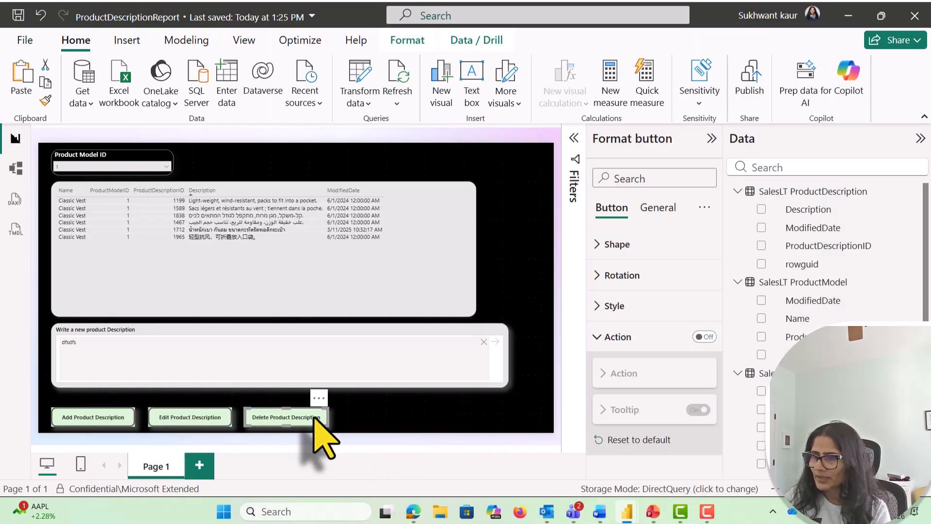
{"action": "left_click", "coordinate": [706, 337]}
{"action": "left_click", "coordinate": [615, 372]}
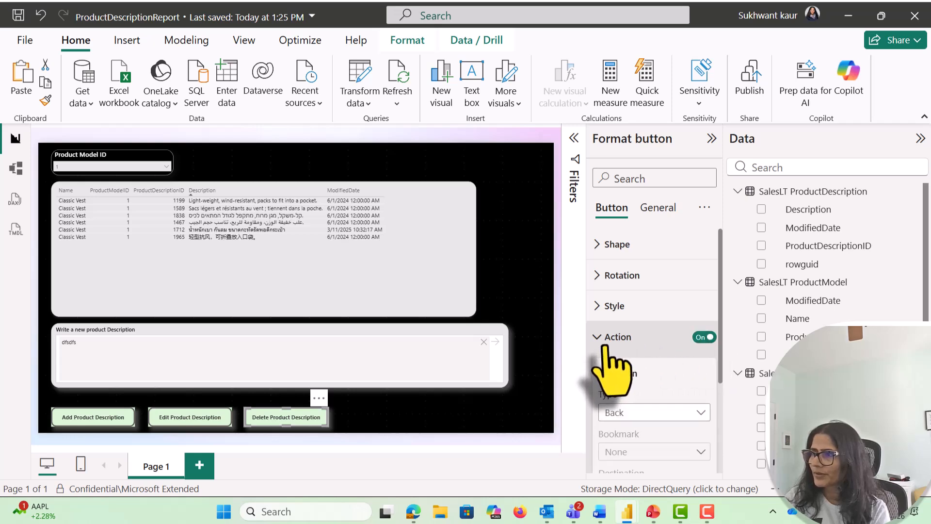
{"action": "left_click", "coordinate": [695, 418]}
{"action": "left_click", "coordinate": [662, 392]}
Assign the DeleteDescription function from FabDBSalesLTWriteBack to the Delete Product Description button.
{"action": "scroll", "coordinate": [679, 394], "scroll_direction": "down", "scroll_amount": 2}
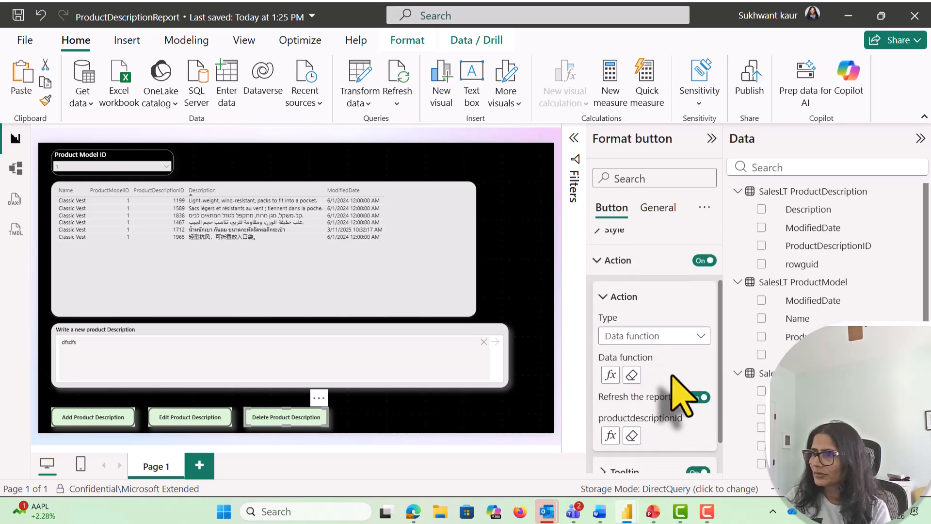
{"action": "scroll", "coordinate": [672, 376], "scroll_direction": "down", "scroll_amount": 1}
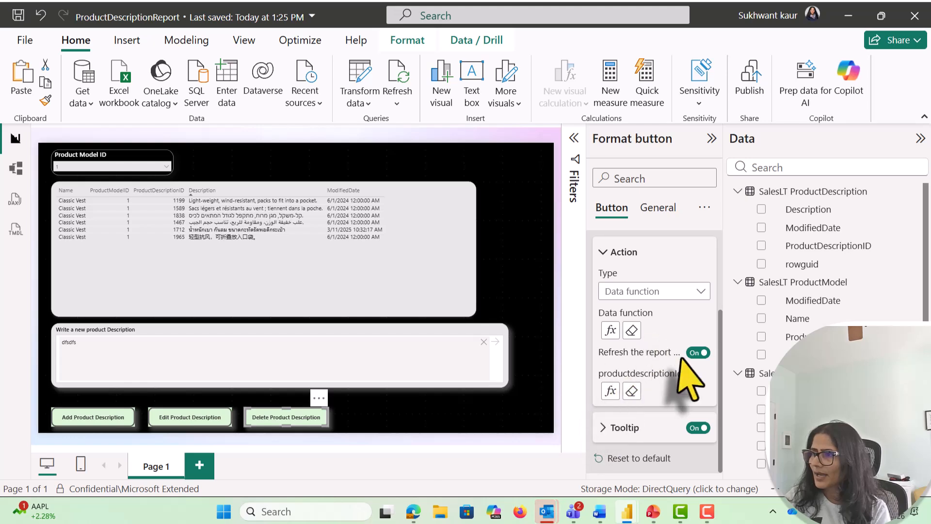
{"action": "left_click", "coordinate": [610, 331]}
{"action": "left_click", "coordinate": [95, 157]}
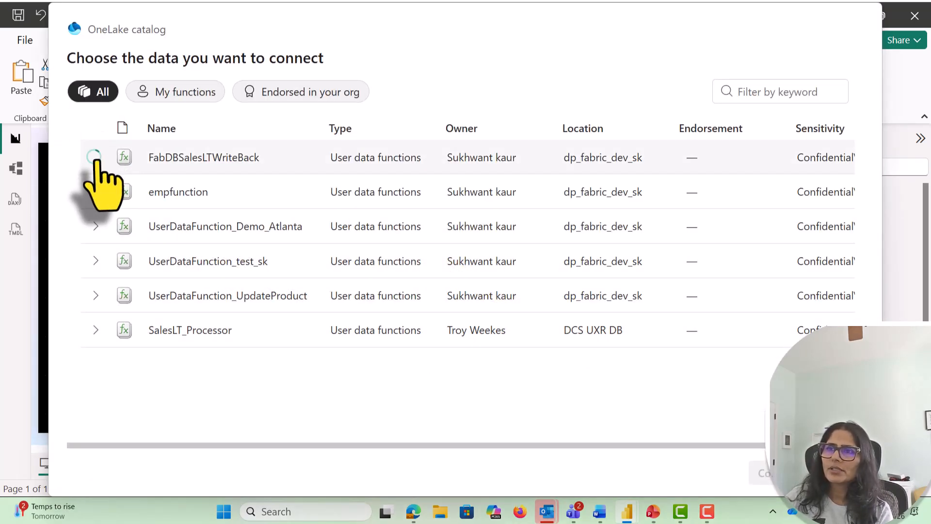
{"action": "left_click", "coordinate": [221, 262]}
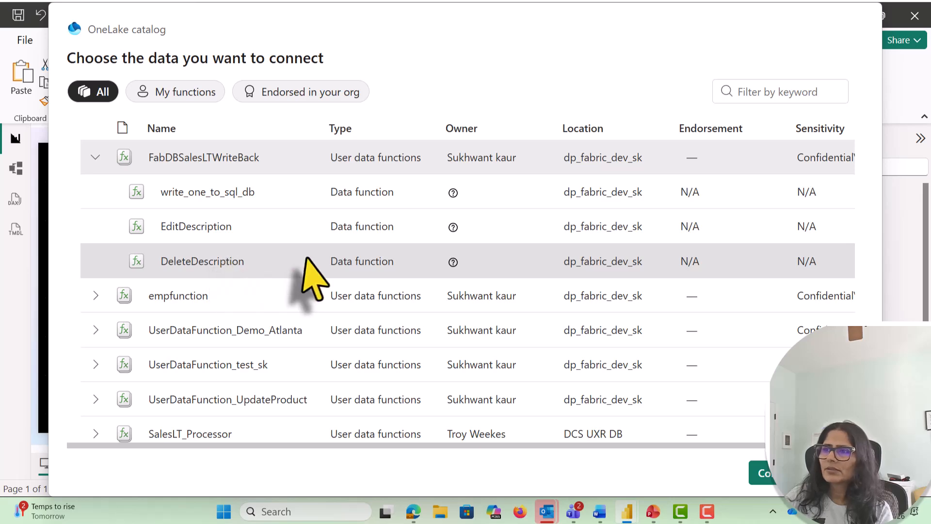
{"action": "left_click", "coordinate": [760, 473]}
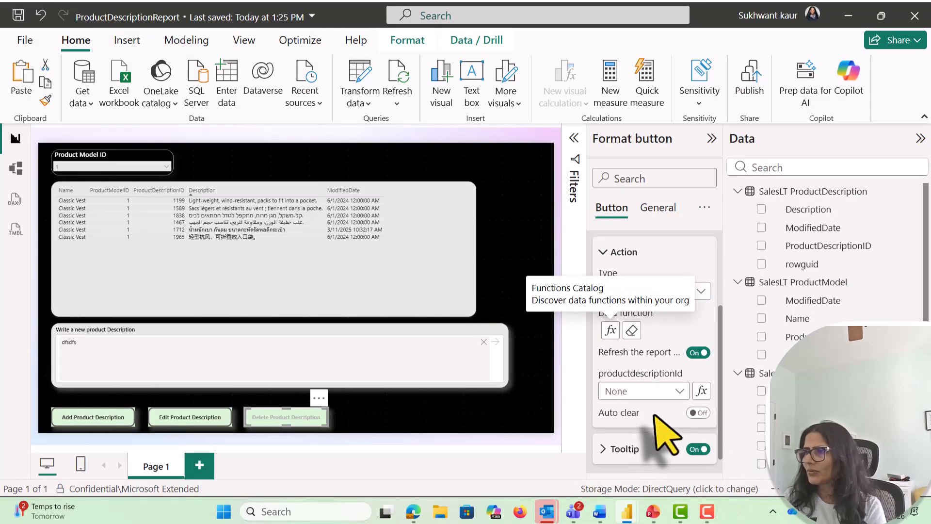
Map the Delete Product Description button's productdescriptionId parameter to the maximum of ProductDescriptionID from the SalesLT ProductDescription table.
{"action": "left_click", "coordinate": [701, 390]}
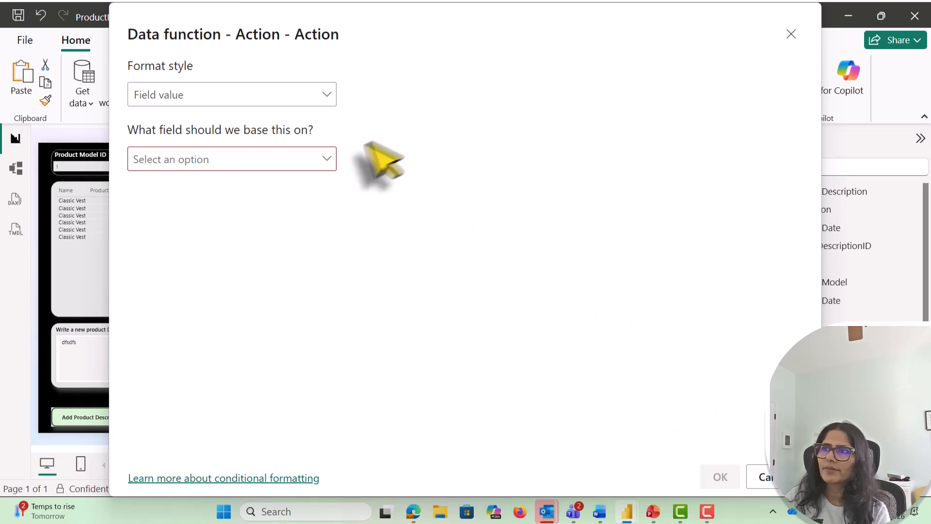
{"action": "left_click", "coordinate": [327, 161]}
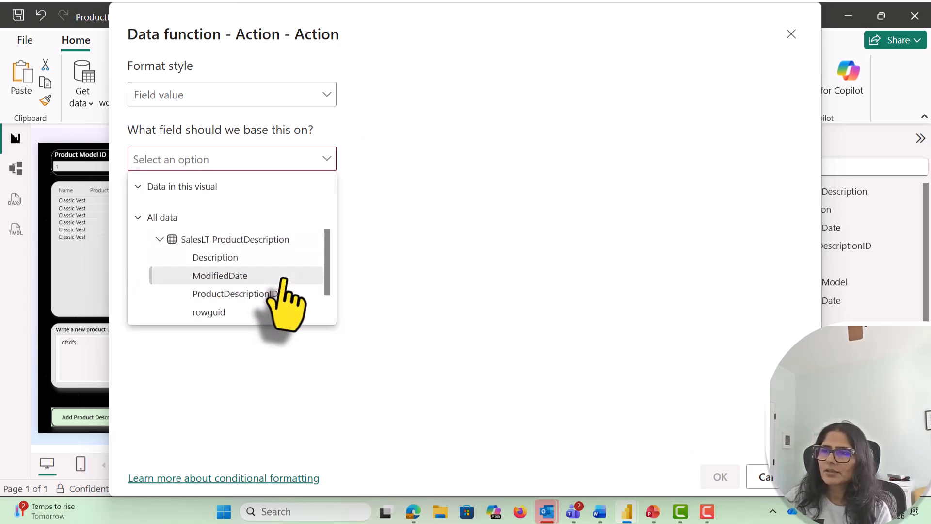
{"action": "left_click", "coordinate": [250, 294]}
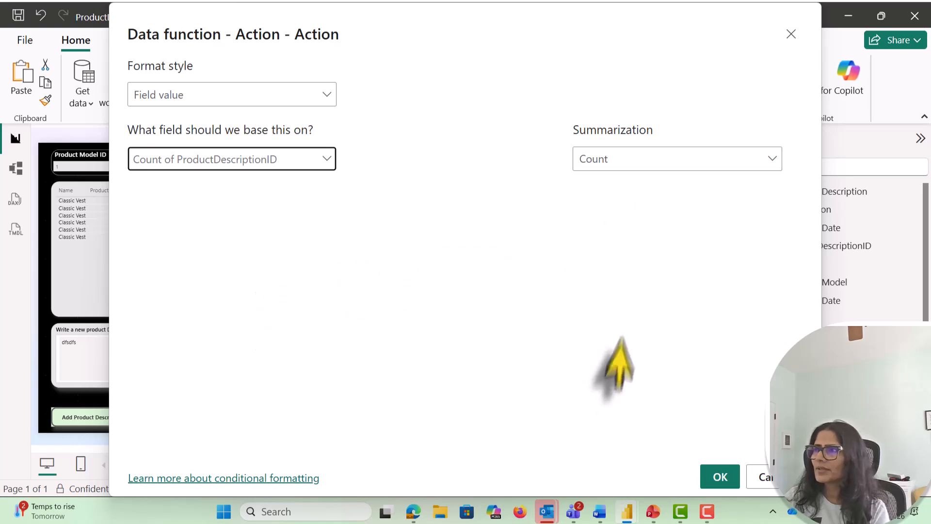
{"action": "left_click", "coordinate": [621, 165]}
{"action": "left_click", "coordinate": [606, 261]}
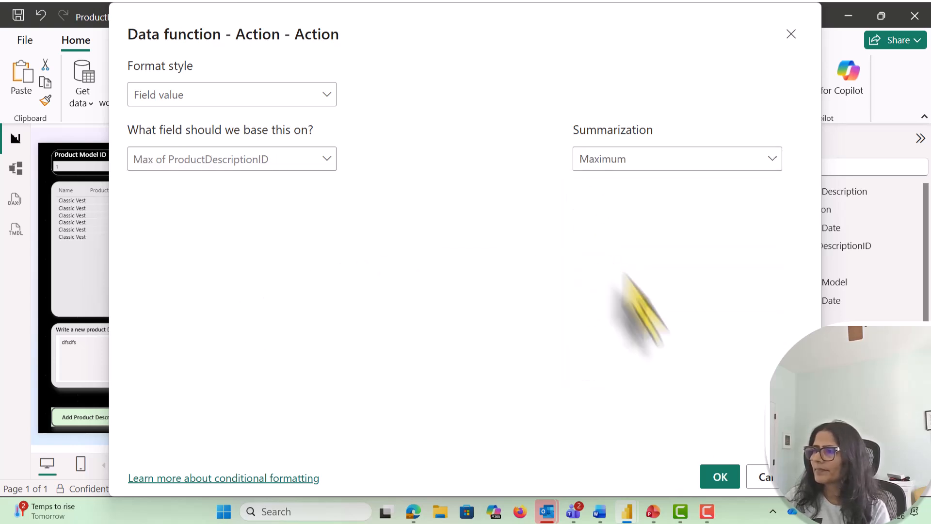
{"action": "left_click", "coordinate": [720, 477]}
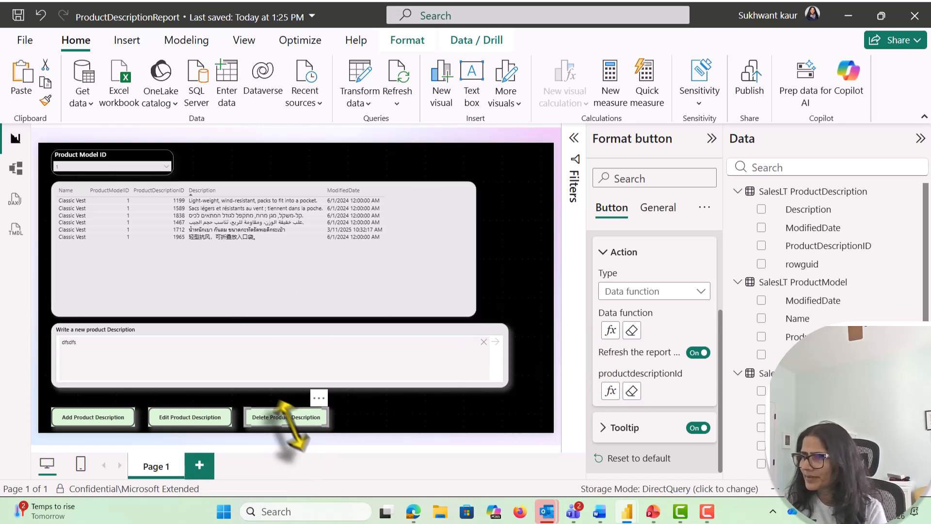
Show the Loading state's style settings for the Delete Product Description button.
{"action": "scroll", "coordinate": [698, 398], "scroll_direction": "up", "scroll_amount": 3}
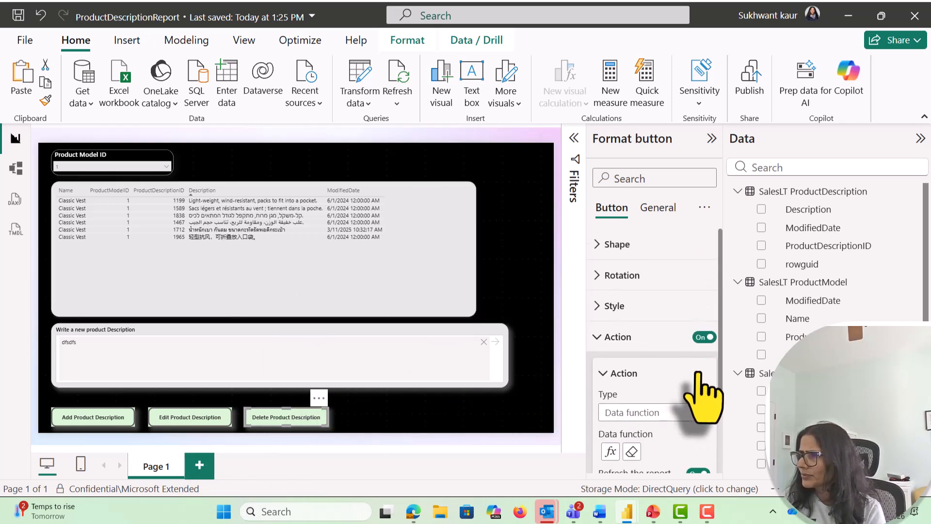
{"action": "left_click", "coordinate": [600, 308]}
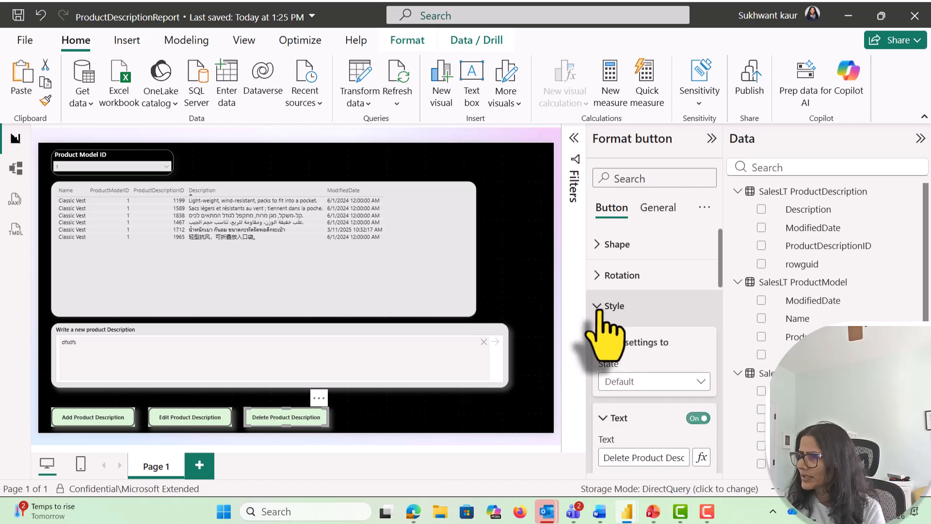
{"action": "scroll", "coordinate": [676, 333], "scroll_direction": "down", "scroll_amount": 2}
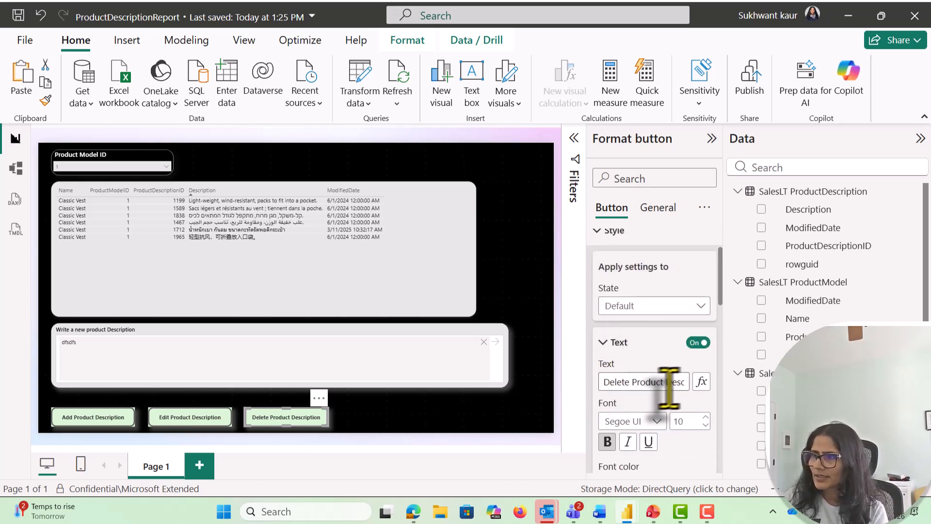
{"action": "scroll", "coordinate": [674, 393], "scroll_direction": "down", "scroll_amount": 5}
{"action": "scroll", "coordinate": [671, 402], "scroll_direction": "up", "scroll_amount": 5}
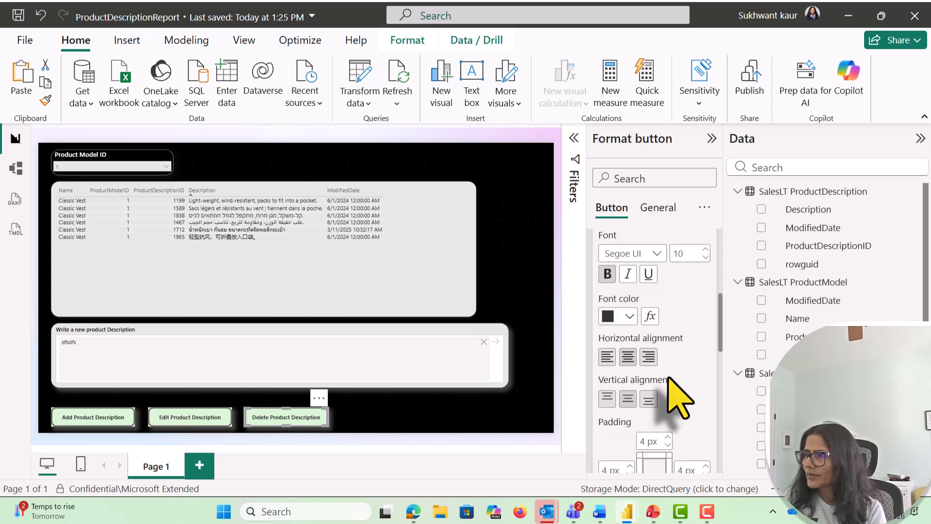
{"action": "left_click", "coordinate": [701, 307]}
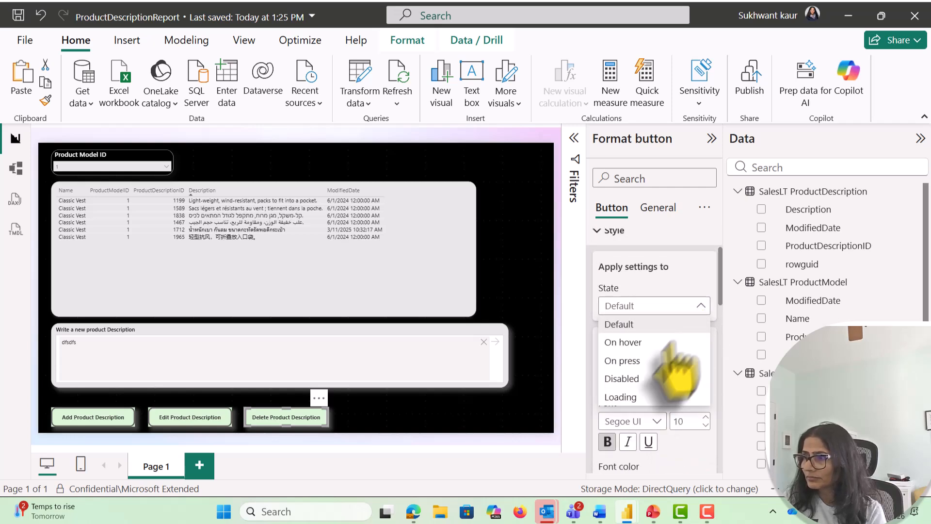
{"action": "left_click", "coordinate": [630, 397]}
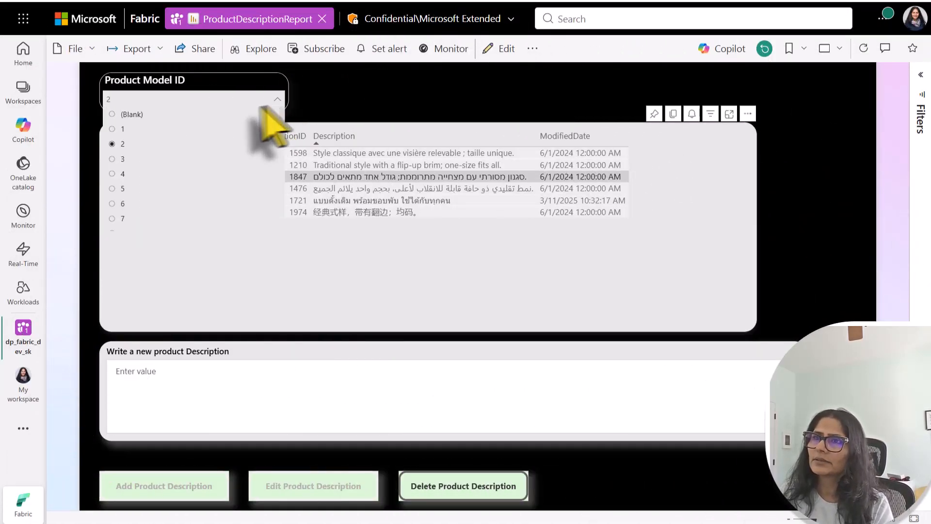
Filter the report to Product Model ID 1 and add the description "This is test for classic vest desc" to the Classic Vest.
{"action": "left_click", "coordinate": [116, 130]}
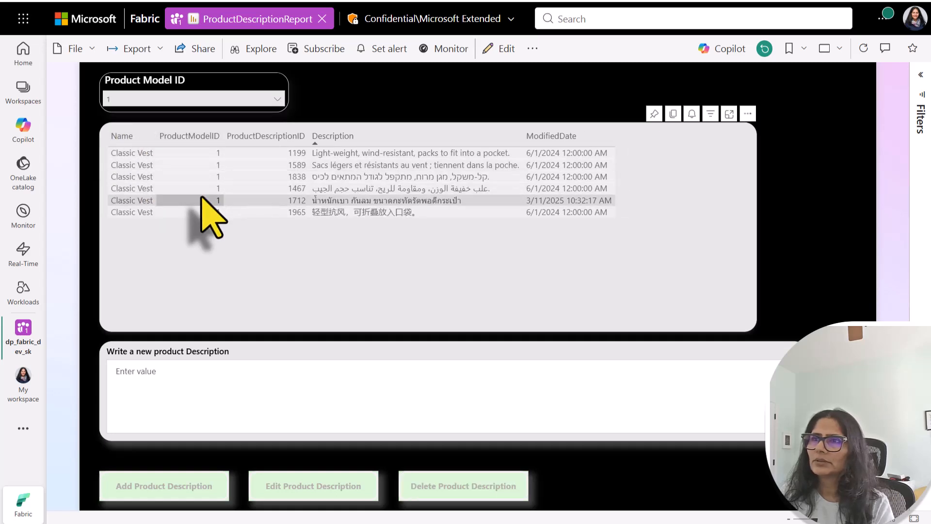
{"action": "left_click", "coordinate": [252, 153]}
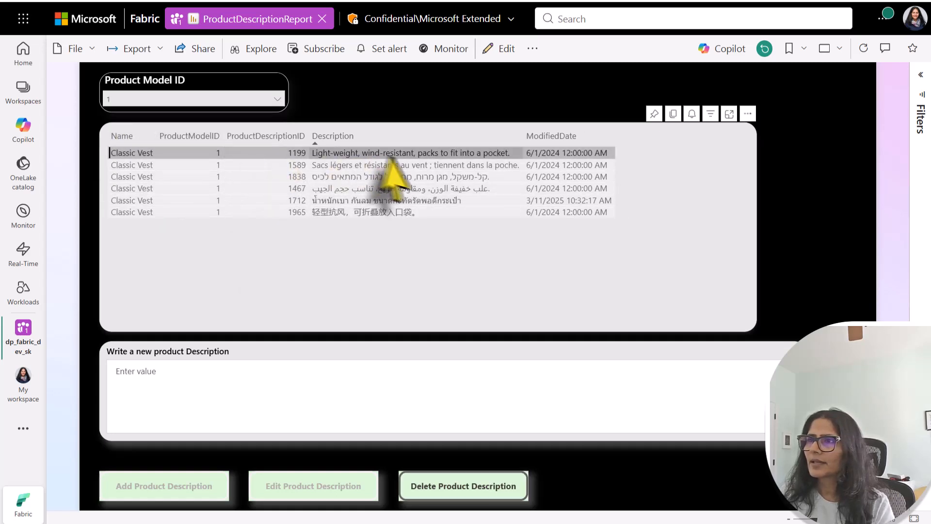
{"action": "left_click", "coordinate": [232, 379]}
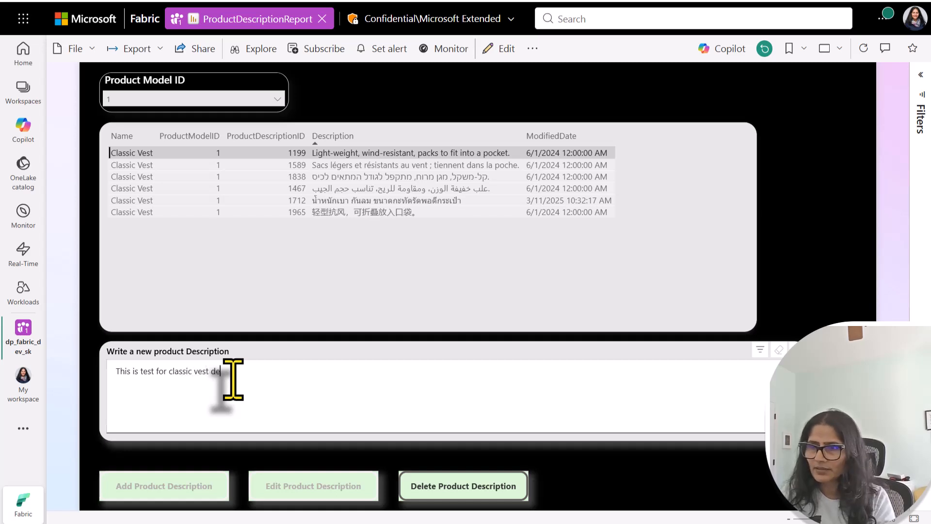
{"action": "left_click", "coordinate": [156, 491]}
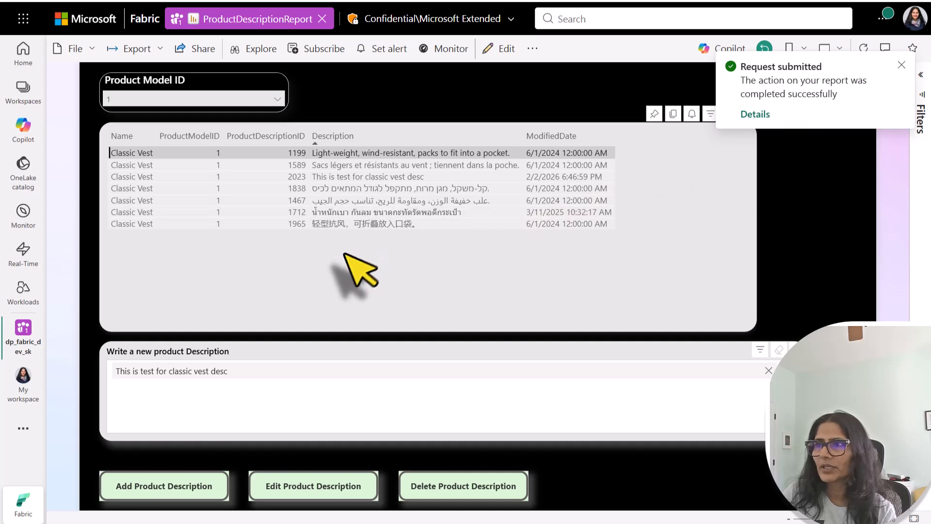
Change the "This is test for classic vest desc" entry to "Update this desc" using the Edit Product Description function.
{"action": "left_click", "coordinate": [439, 177]}
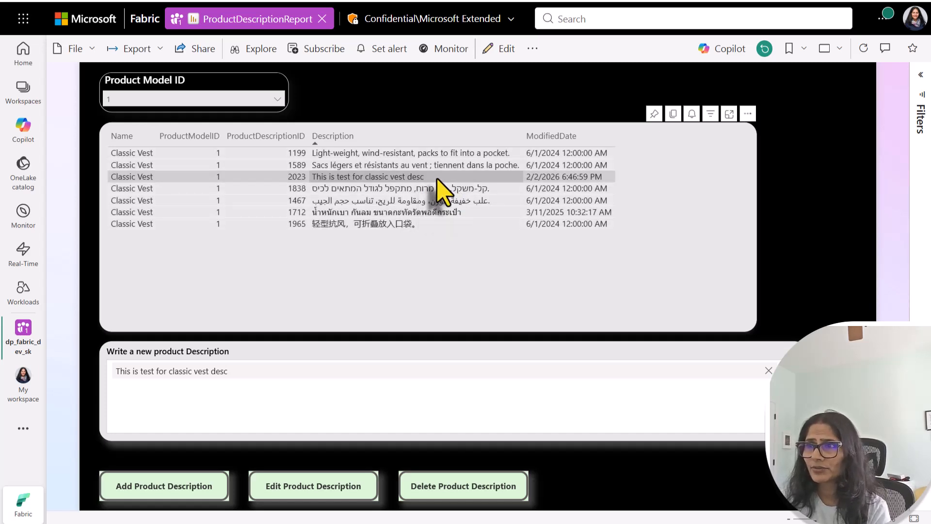
{"action": "left_click", "coordinate": [298, 404]}
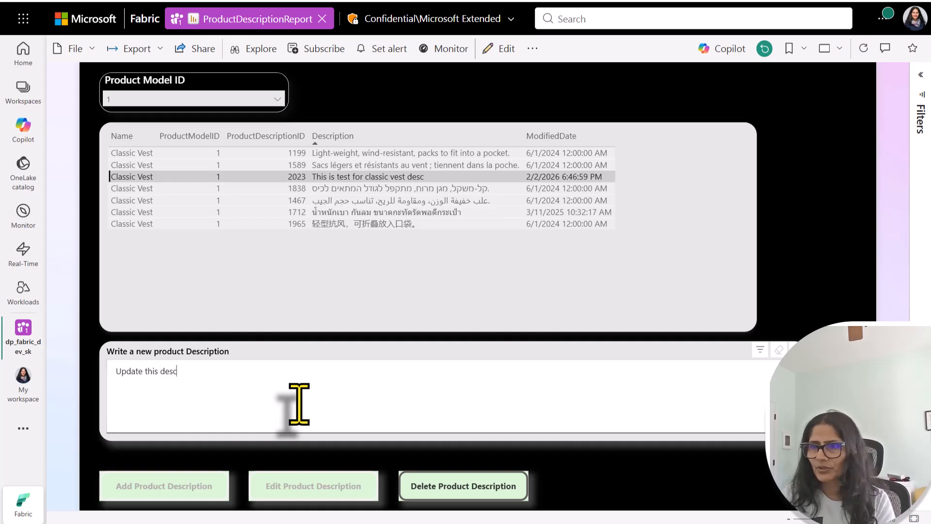
{"action": "left_click", "coordinate": [319, 492]}
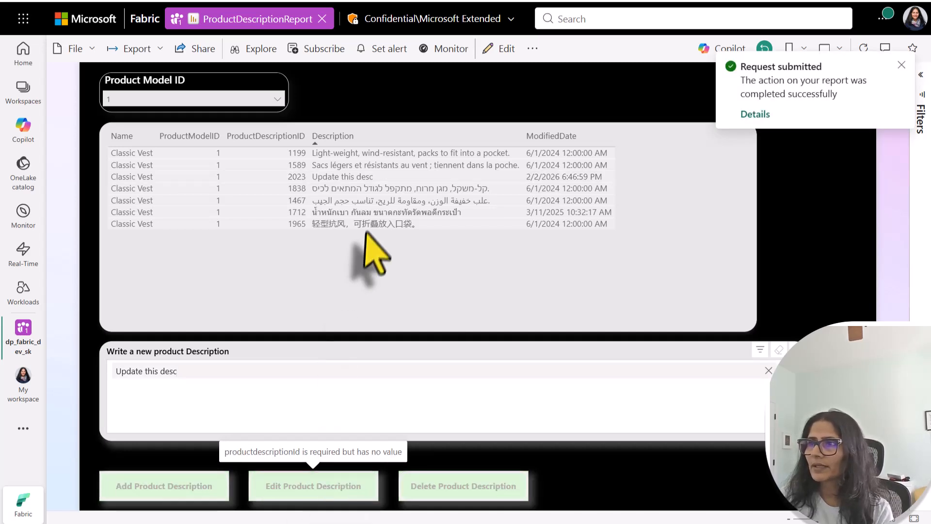
Delete the Classic Vest row described as "Update this desc" from the product description table.
{"action": "left_click", "coordinate": [395, 177]}
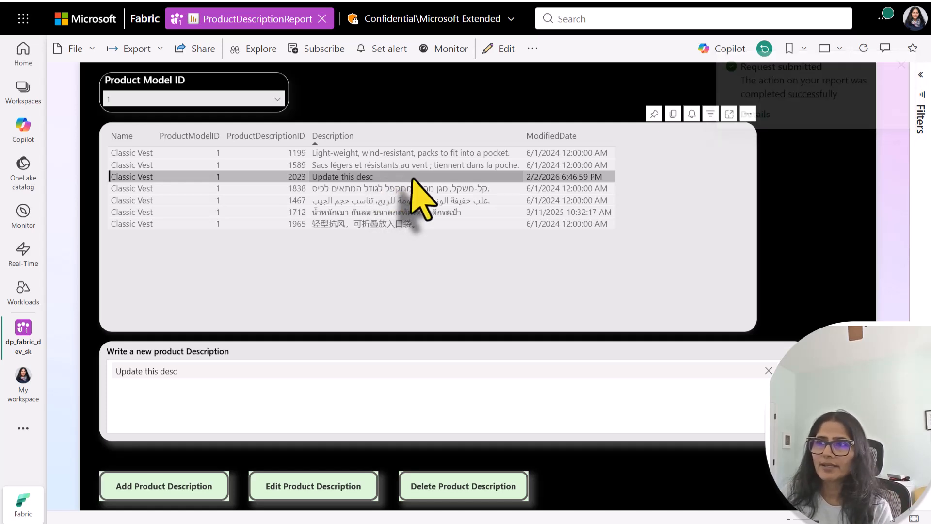
{"action": "left_click", "coordinate": [408, 188]}
{"action": "left_click", "coordinate": [403, 176]}
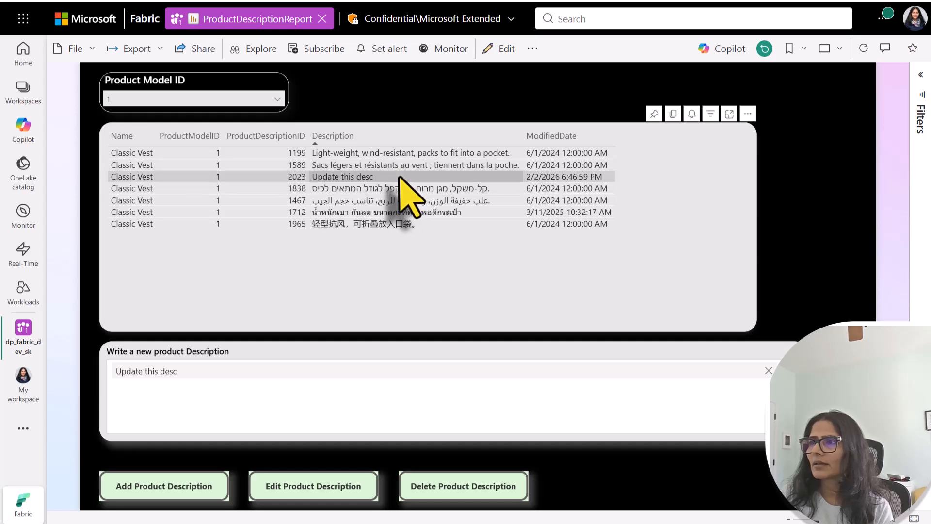
{"action": "left_click", "coordinate": [453, 495]}
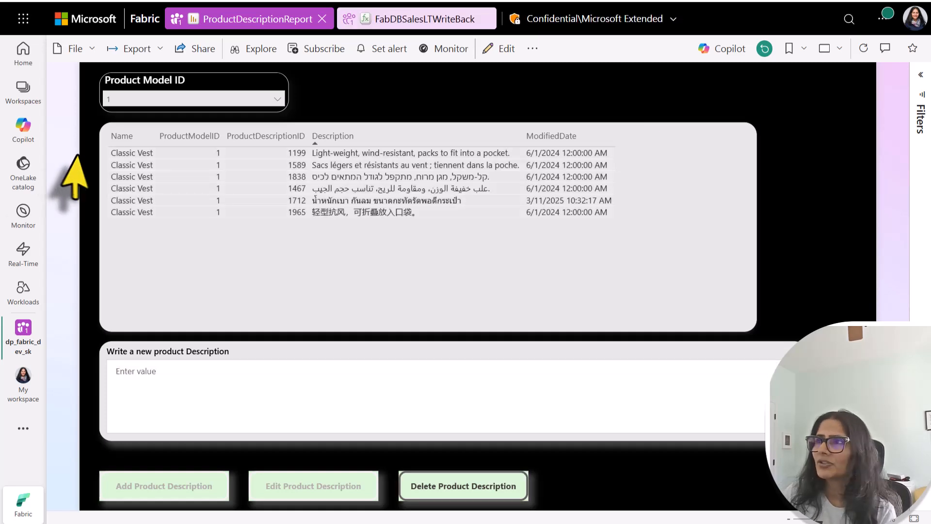
Switch to FabDBSalesLTWriteBack and examine the write_one_to_sql_db function's connection, parameters, insert queries and commit code.
{"action": "left_click", "coordinate": [418, 20]}
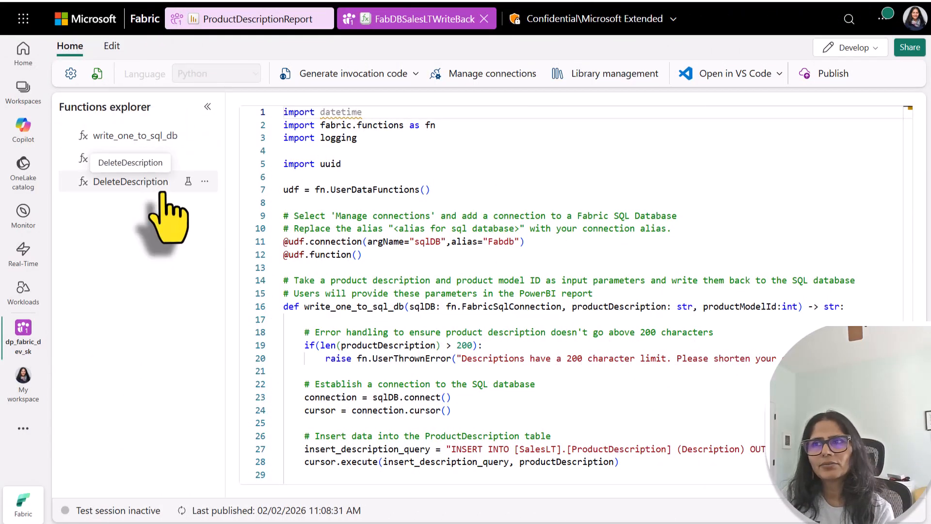
{"action": "left_click", "coordinate": [141, 136]}
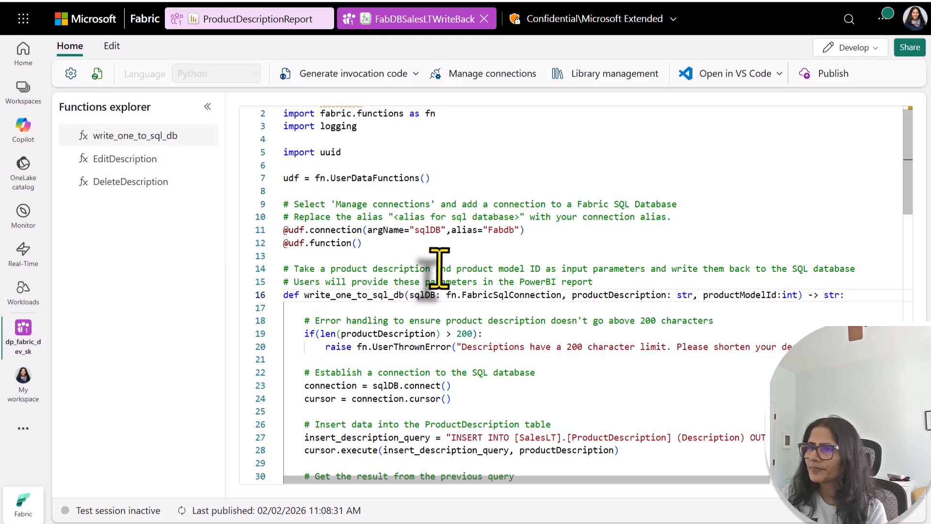
{"action": "double_click", "coordinate": [426, 229]}
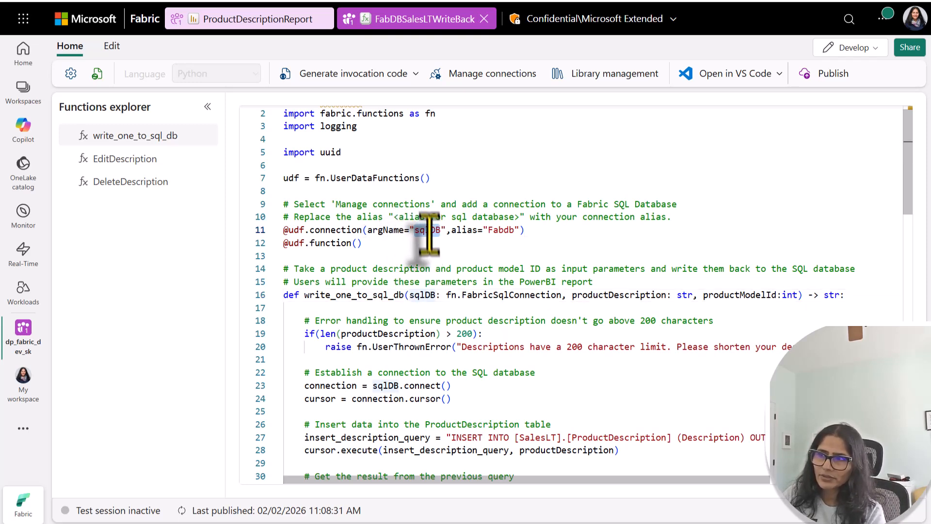
{"action": "double_click", "coordinate": [358, 294]}
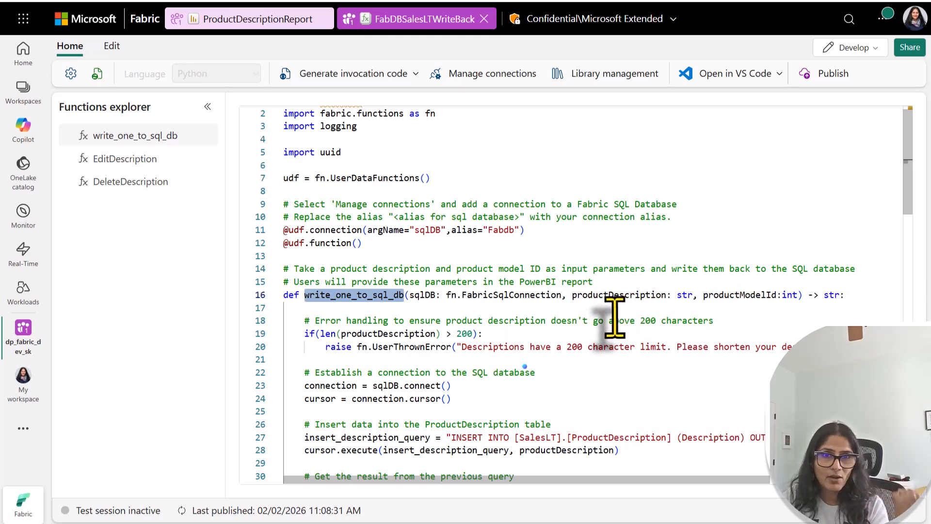
{"action": "scroll", "coordinate": [614, 318], "scroll_direction": "down", "scroll_amount": 3}
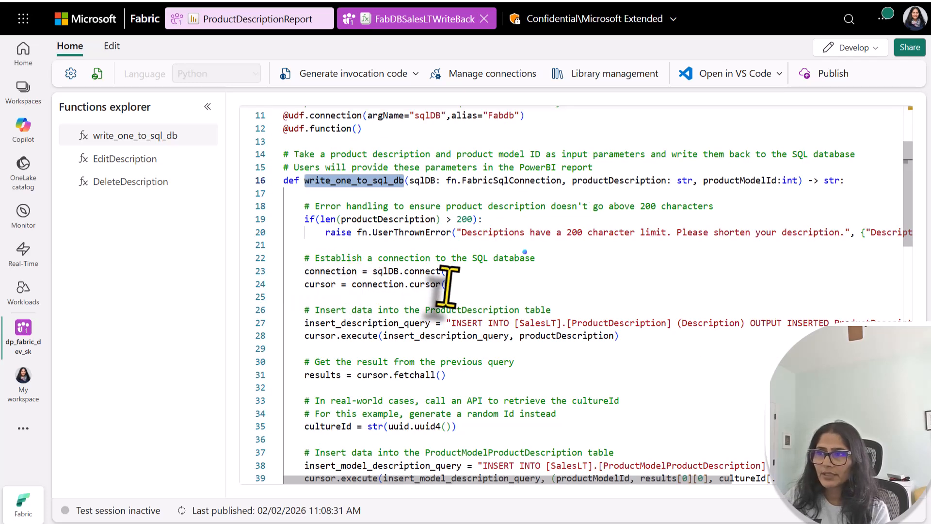
{"action": "scroll", "coordinate": [451, 286], "scroll_direction": "down", "scroll_amount": 1}
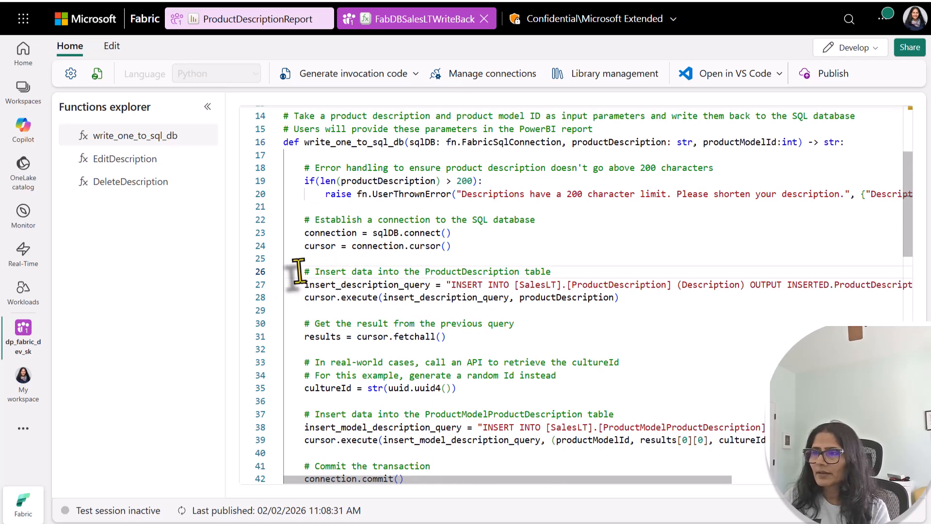
{"action": "left_click_drag", "start_coordinate": [299, 270], "coordinate": [623, 297]}
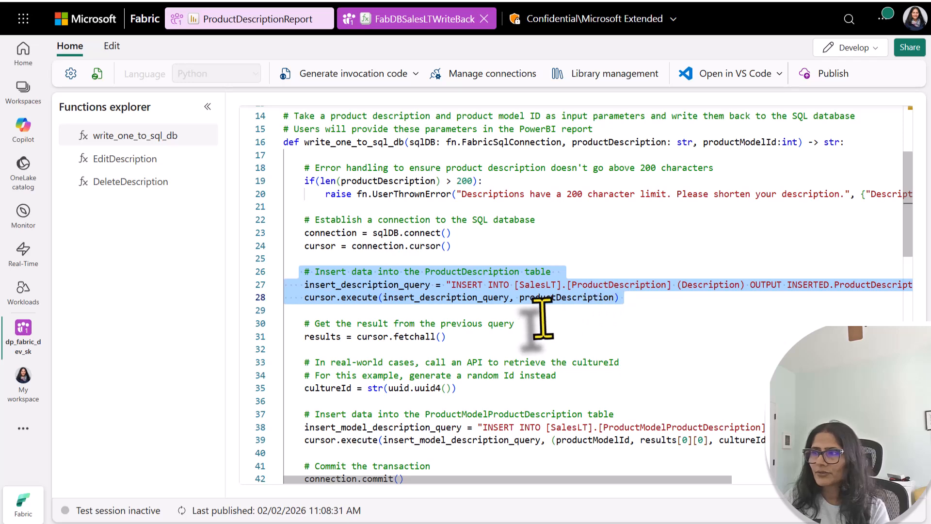
{"action": "scroll", "coordinate": [542, 318], "scroll_direction": "down", "scroll_amount": 1}
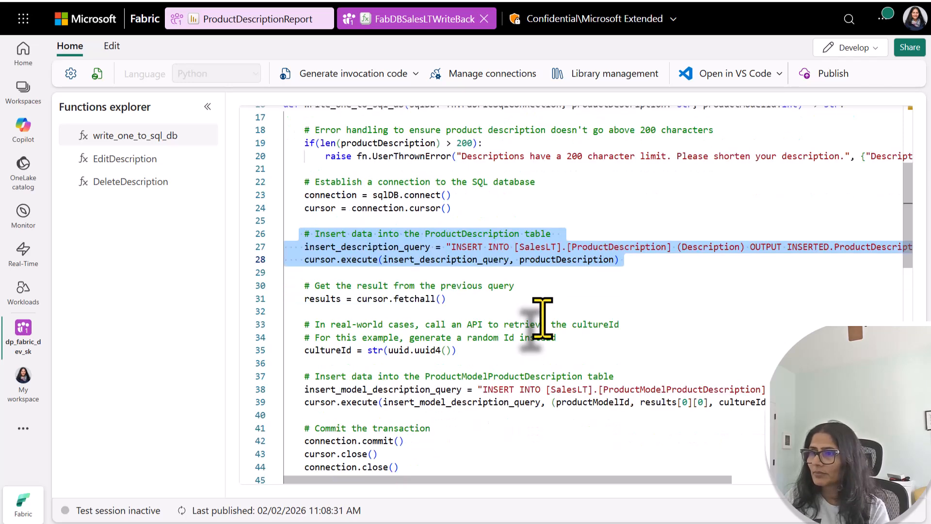
{"action": "scroll", "coordinate": [543, 318], "scroll_direction": "down", "scroll_amount": 1}
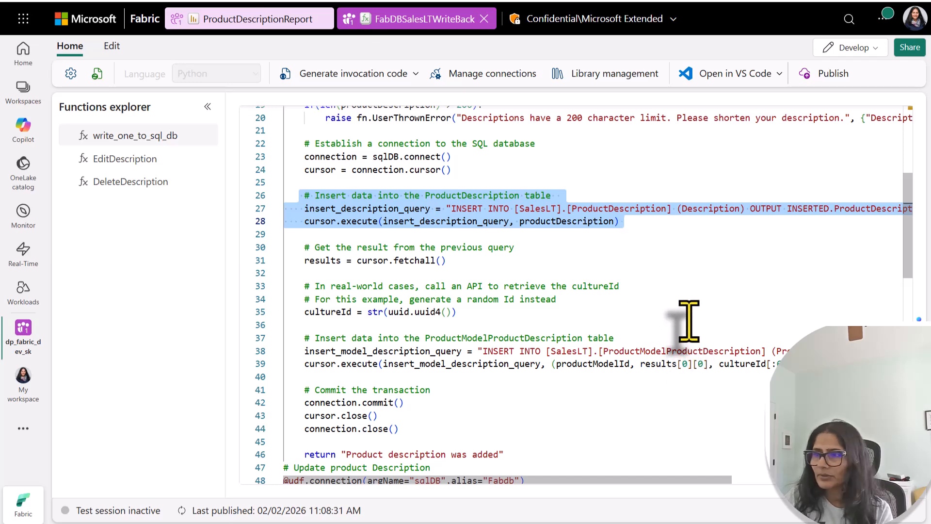
{"action": "scroll", "coordinate": [689, 321], "scroll_direction": "down", "scroll_amount": 2}
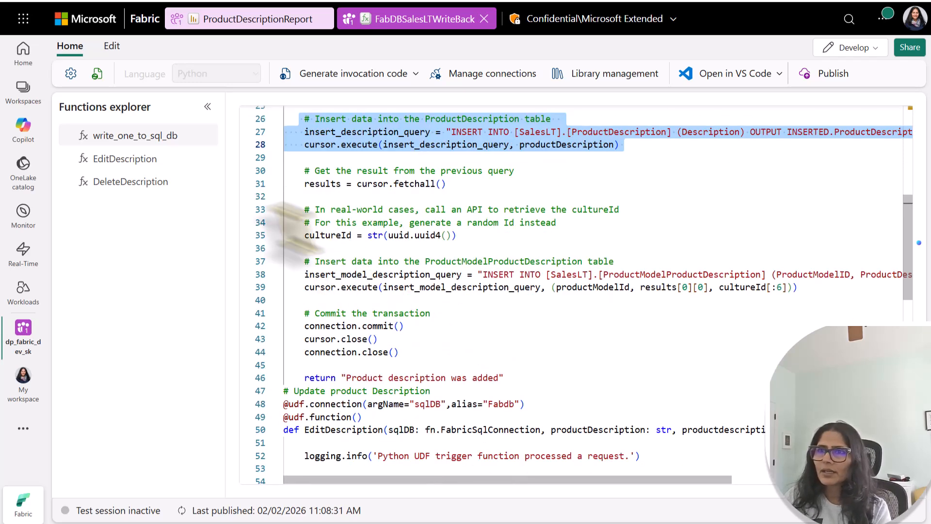
Examine the EditDescription function's parameters and its update query on the ProductDescription table.
{"action": "left_click", "coordinate": [135, 161]}
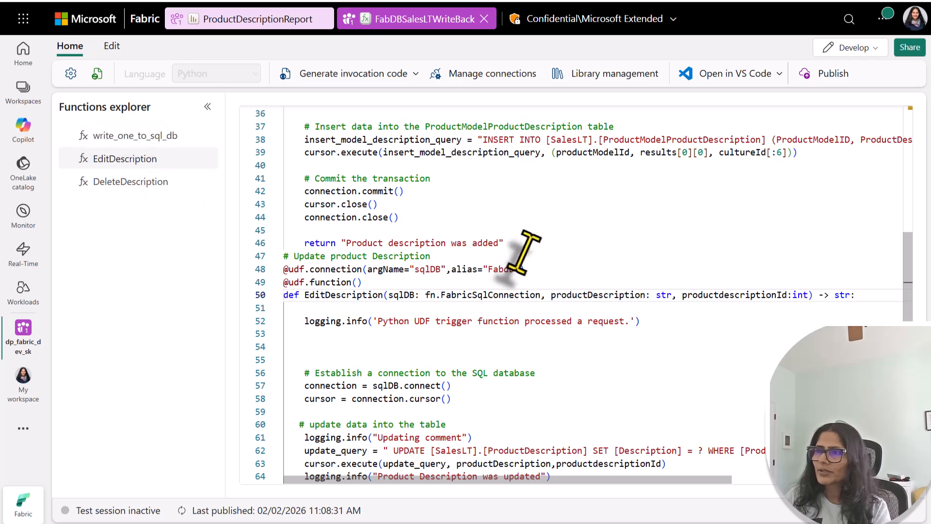
{"action": "scroll", "coordinate": [529, 252], "scroll_direction": "down", "scroll_amount": 2}
{"action": "scroll", "coordinate": [530, 254], "scroll_direction": "down", "scroll_amount": 1}
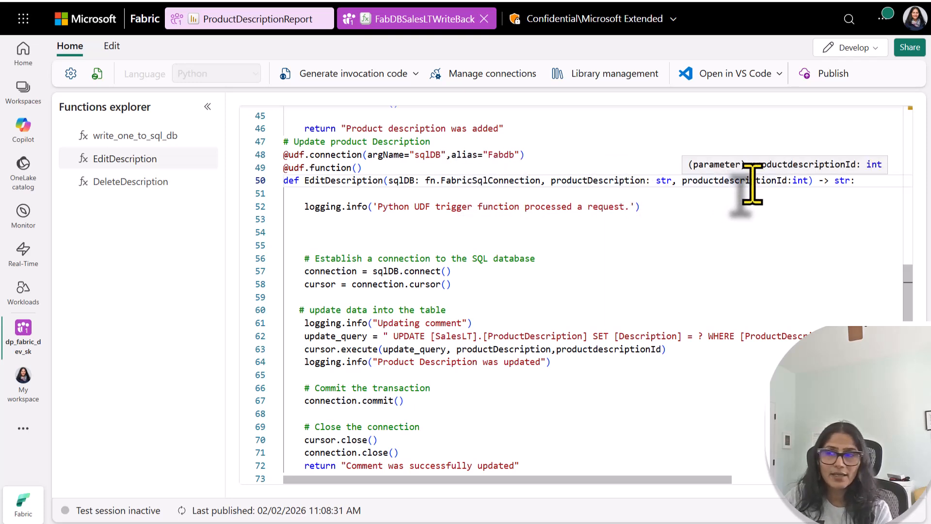
{"action": "scroll", "coordinate": [495, 313], "scroll_direction": "down", "scroll_amount": 2}
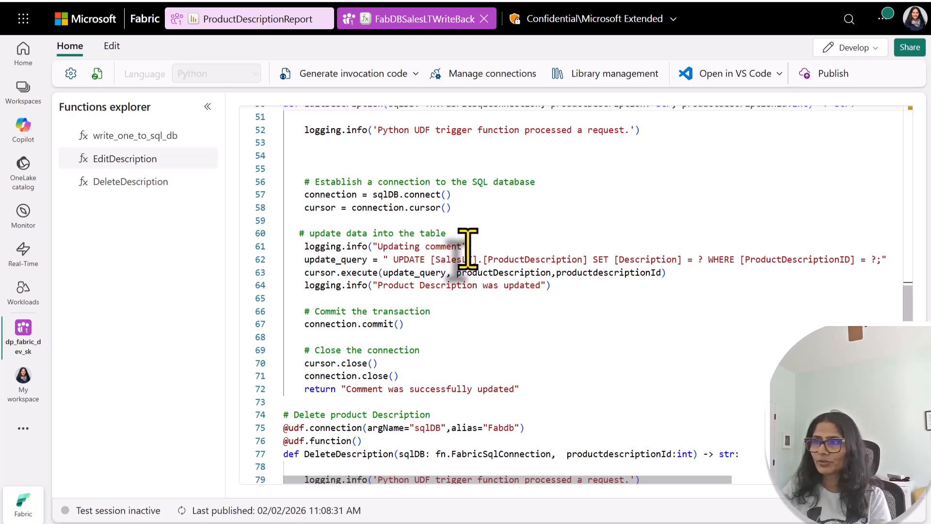
Examine the DeleteDescription function's delete queries on the ProductModelProductDescription and ProductDescription tables.
{"action": "scroll", "coordinate": [474, 291], "scroll_direction": "down", "scroll_amount": 6}
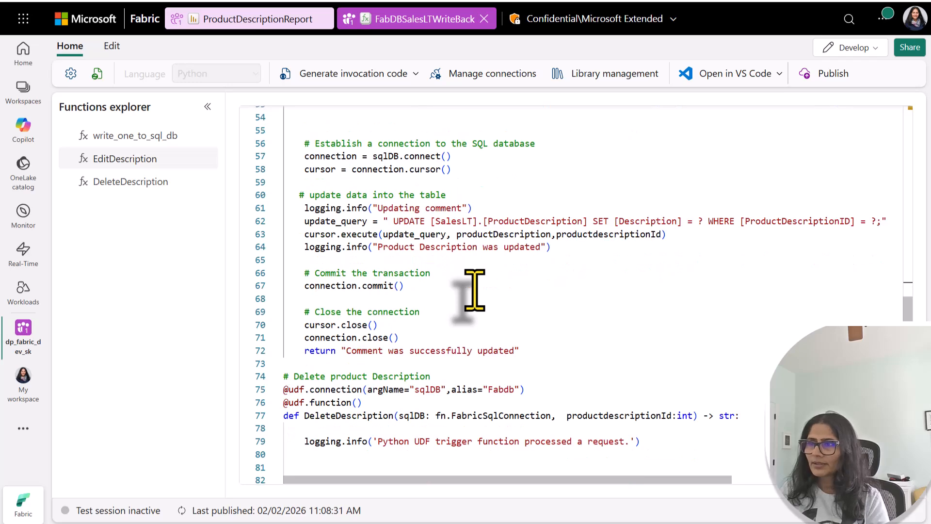
{"action": "scroll", "coordinate": [474, 290], "scroll_direction": "down", "scroll_amount": 2}
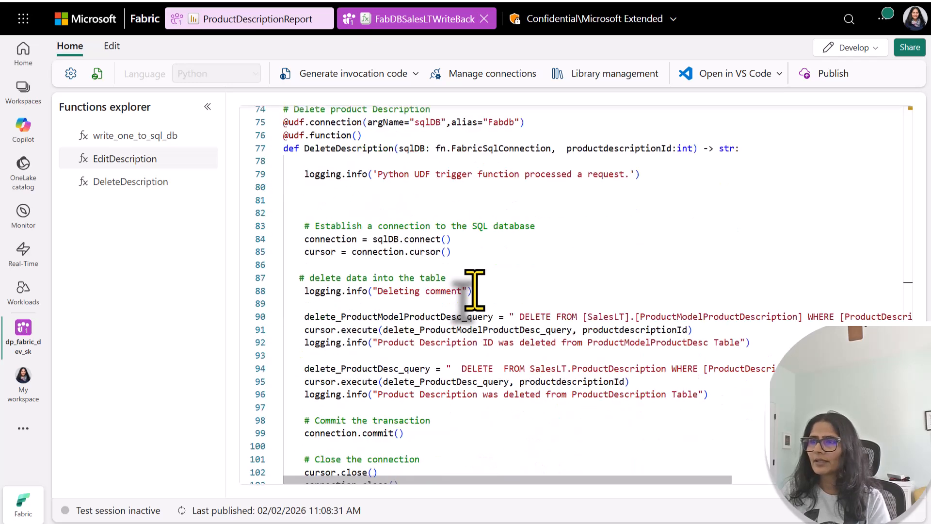
{"action": "scroll", "coordinate": [474, 290], "scroll_direction": "down", "scroll_amount": 1}
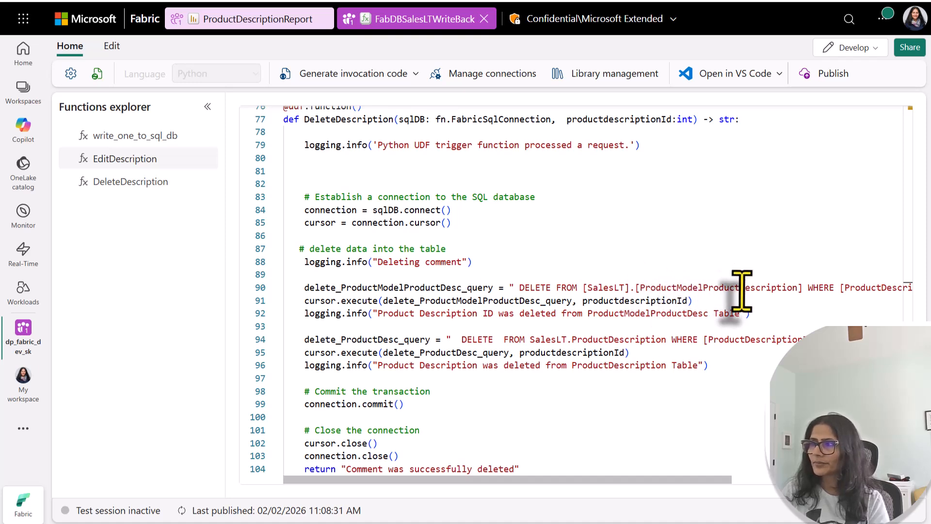
{"action": "double_click", "coordinate": [633, 339]}
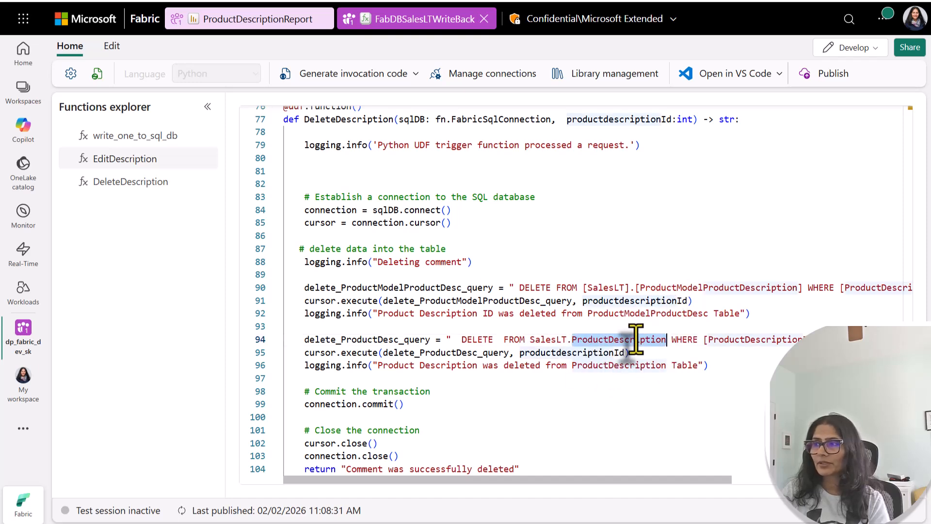